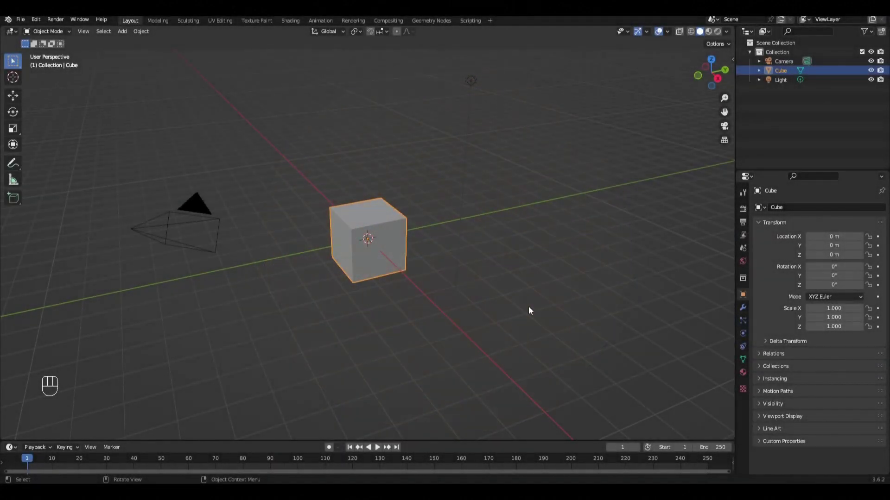
- Delete all default scene objects and add a new cube mesh at the origin
key("a")
key("Delete")
key("shift+a")
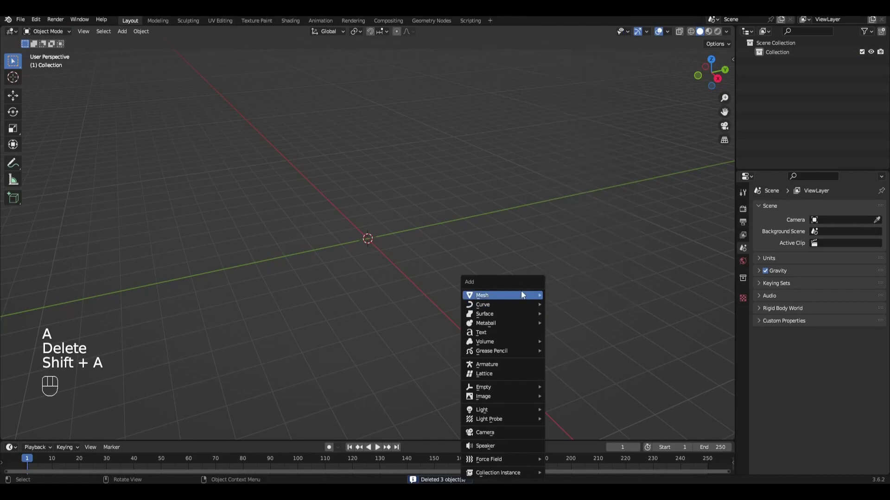
mouse_move(522, 294)
left_click(584, 94)
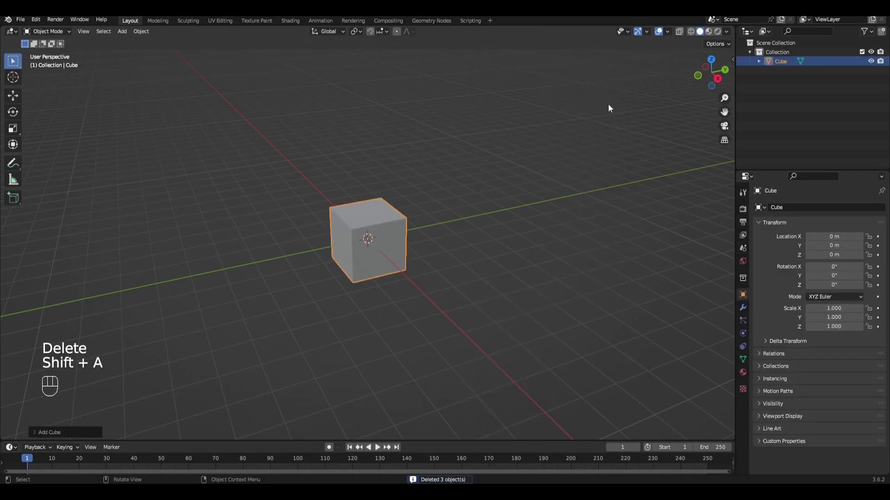
- Add a Subdivision Surface modifier to the cube with 6 viewport levels and apply it
left_click(741, 306)
left_click(765, 207)
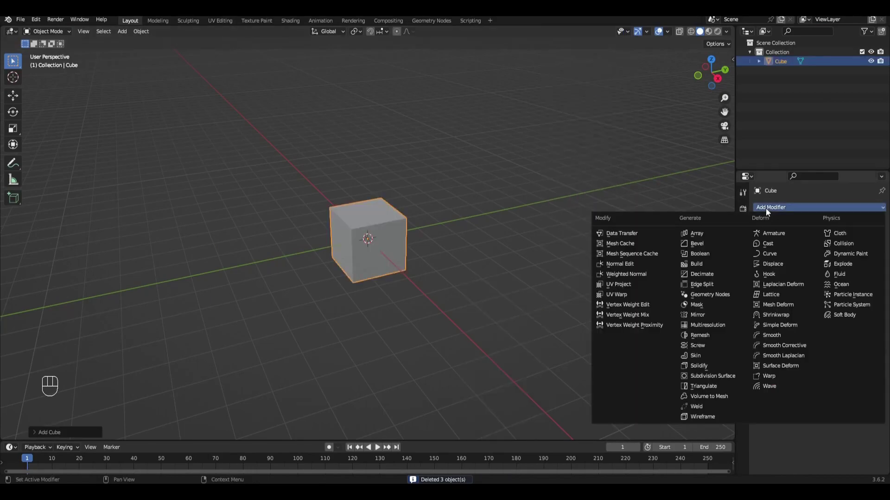
left_click(709, 376)
left_click(847, 246)
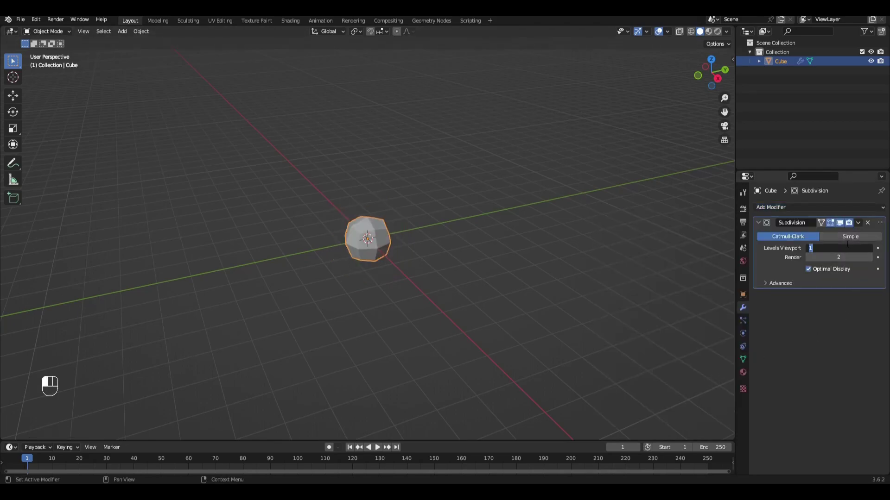
type("6")
key("Return")
left_click(858, 222)
left_click(844, 230)
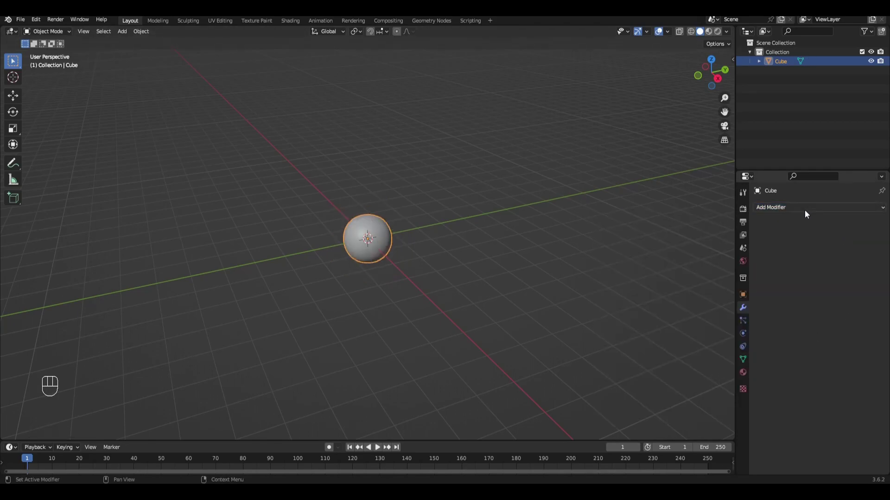
- Add a Cast modifier with the Sphere shape to the subdivided cube and apply it
left_click(804, 209)
left_click(768, 243)
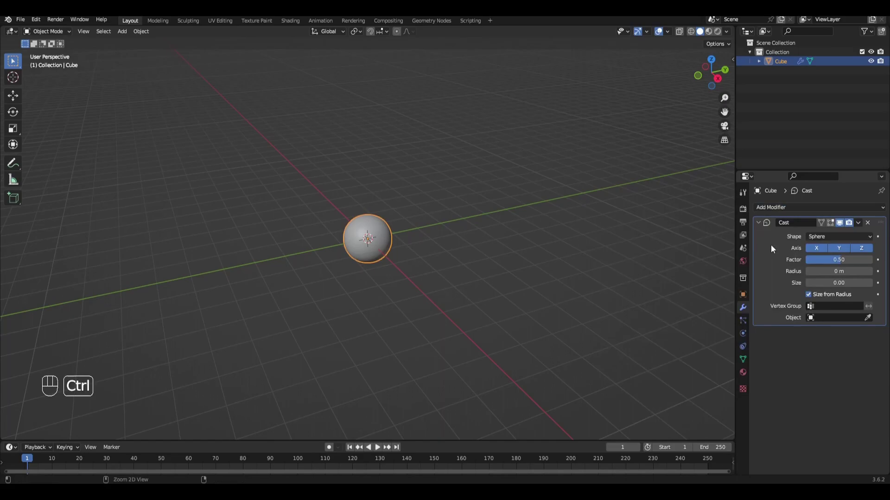
key("ctrl+a")
- Add a Displace modifier to the sphere and give it a new texture of type Stucci
left_click(791, 209)
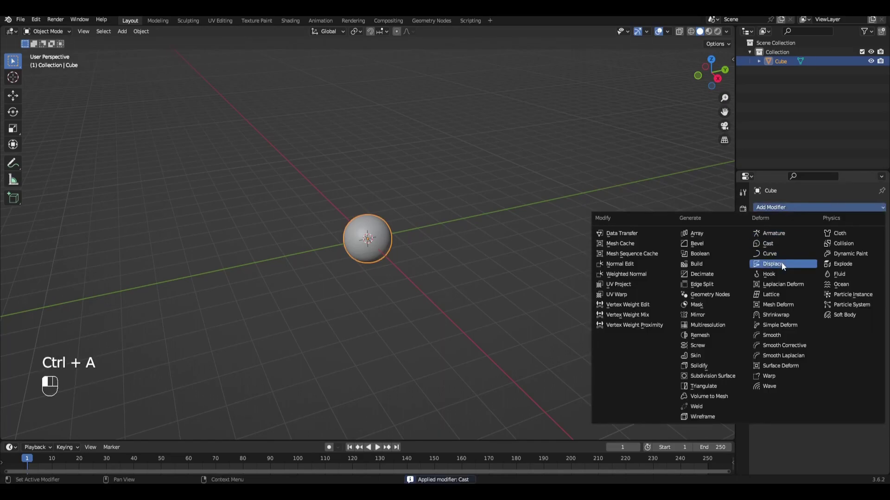
left_click(781, 261)
left_click(809, 240)
left_click(870, 237)
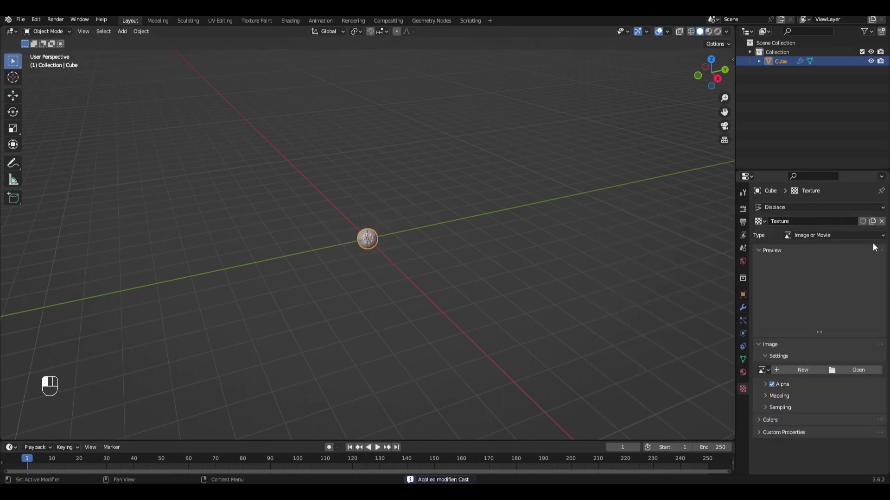
left_click(823, 235)
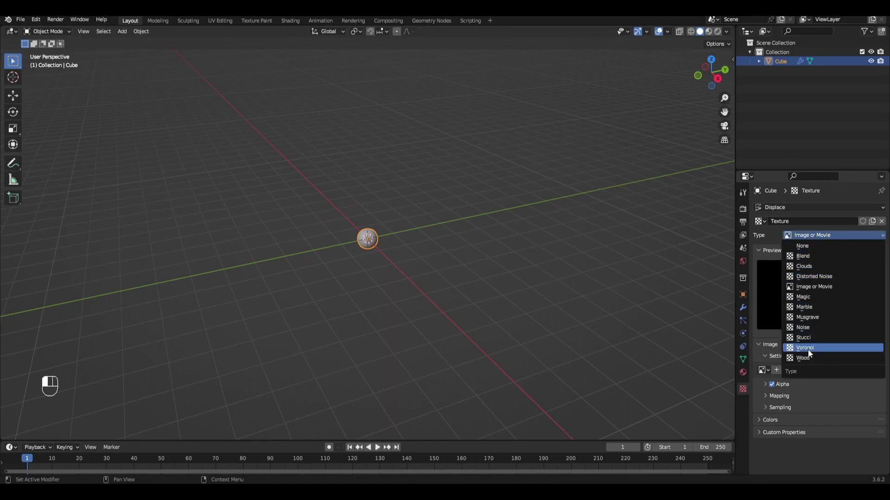
left_click(807, 338)
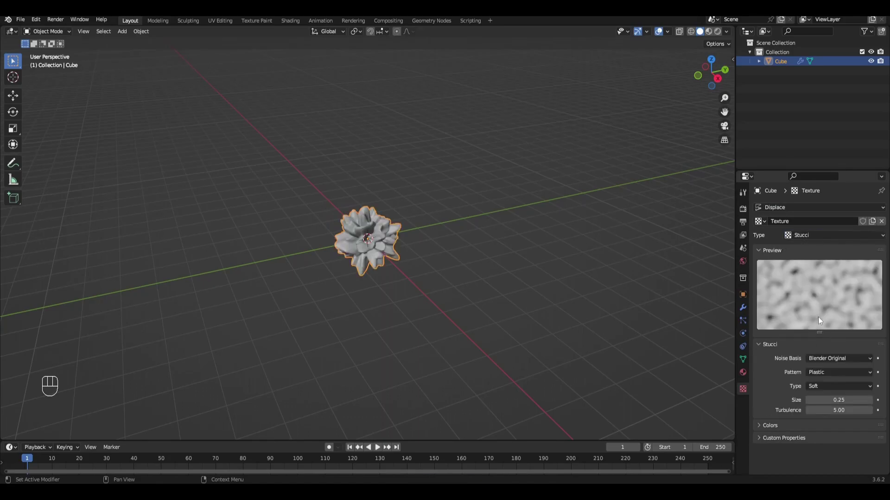
- Set the Stucci texture's pattern to Wall Out and its noise type to Hard
left_click(817, 372)
left_click(814, 406)
left_click(814, 387)
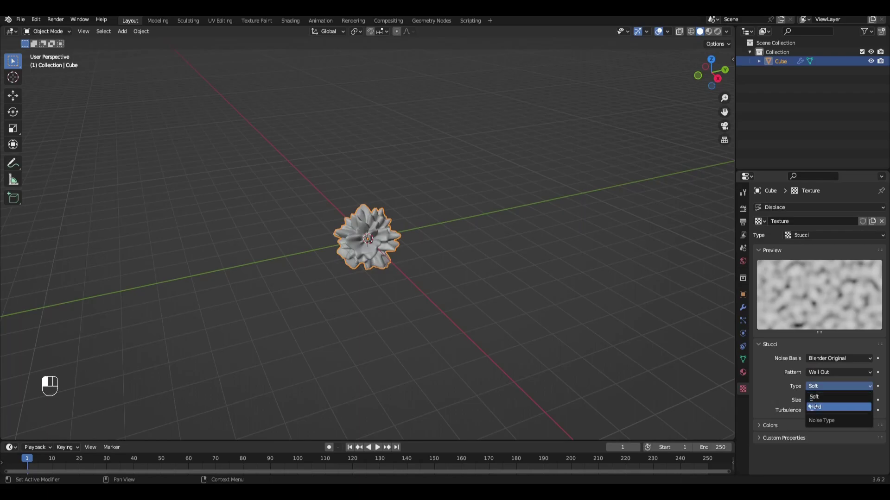
left_click(812, 407)
left_click(828, 401)
key("Return")
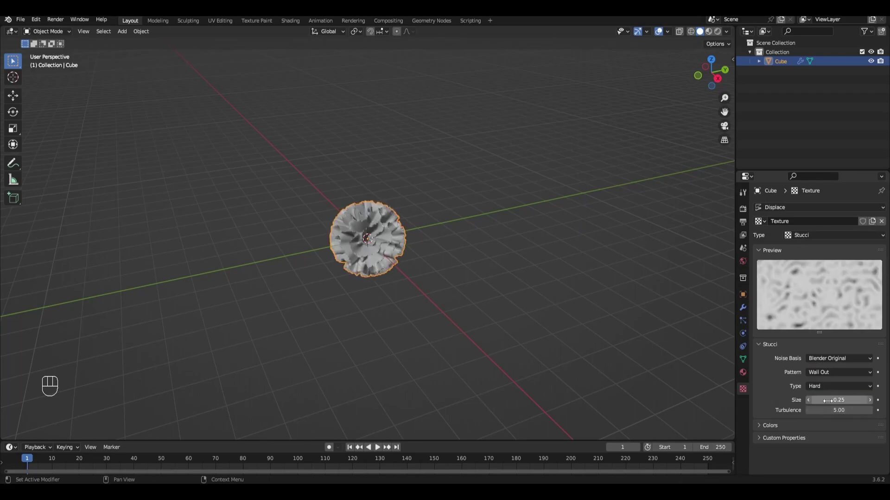
- Set the animation's end frame to 300
left_click(719, 447)
type("30")
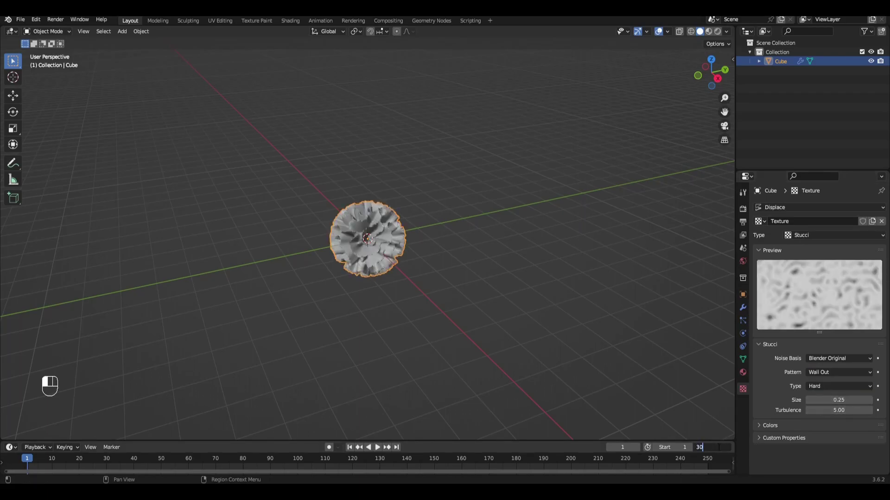
type("0")
key("Return")
- Set the Stucci texture's size to 0.30 and keyframe both its size and turbulence at frame 1
left_click(841, 401)
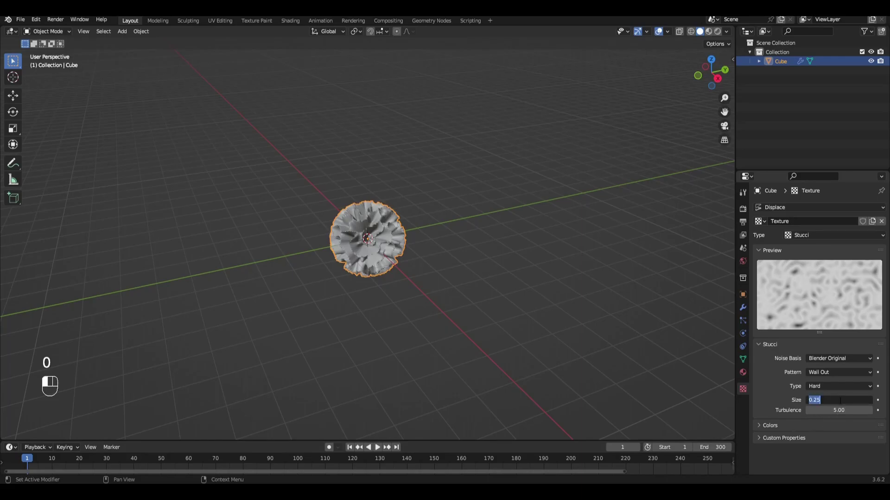
key("Return")
left_click(877, 400)
left_click(877, 410)
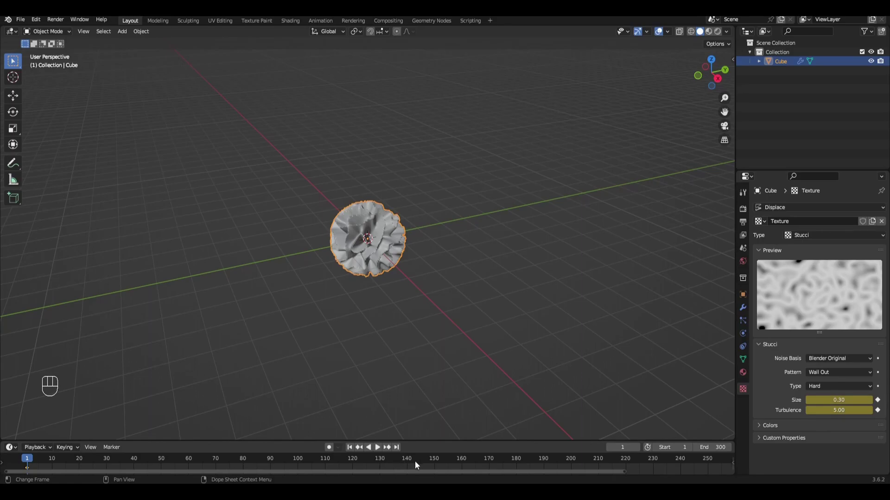
- At frame 150, set the texture's size to 1.00 and turbulence to 150, and keyframe both values
left_click(435, 458)
left_click(850, 400)
type("1")
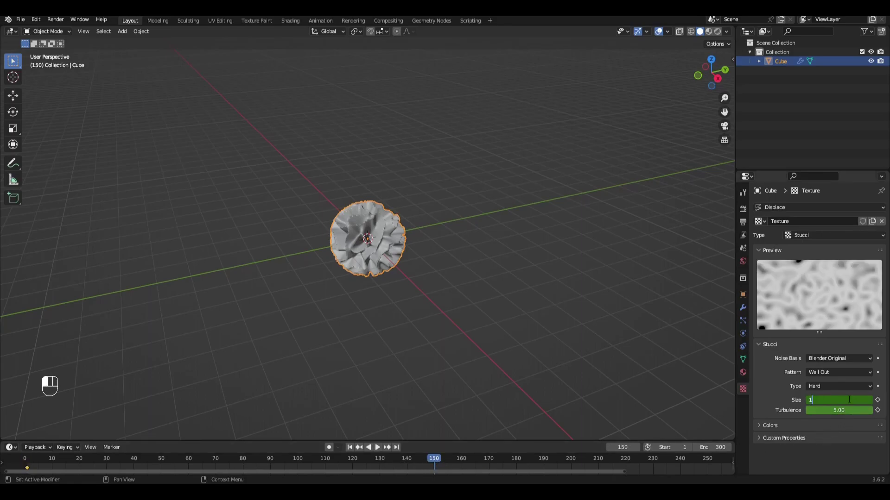
key("Return")
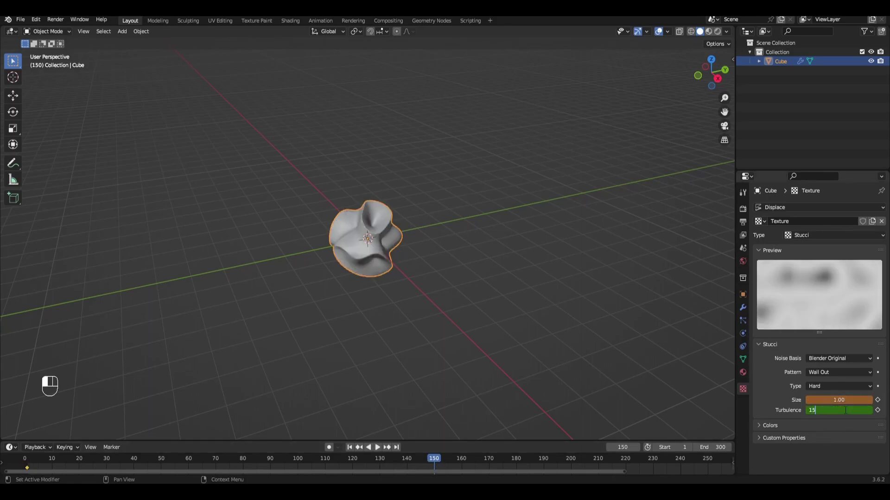
key("Return")
left_click(877, 400)
left_click(877, 410)
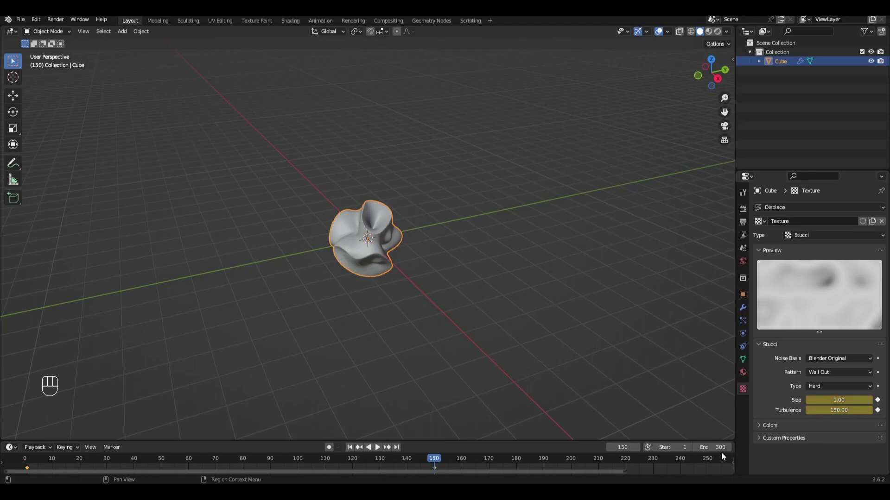
- At frame 300, set the texture's size to 0.30 and turbulence to 5, and keyframe both values
scroll(691, 468, "down", 3)
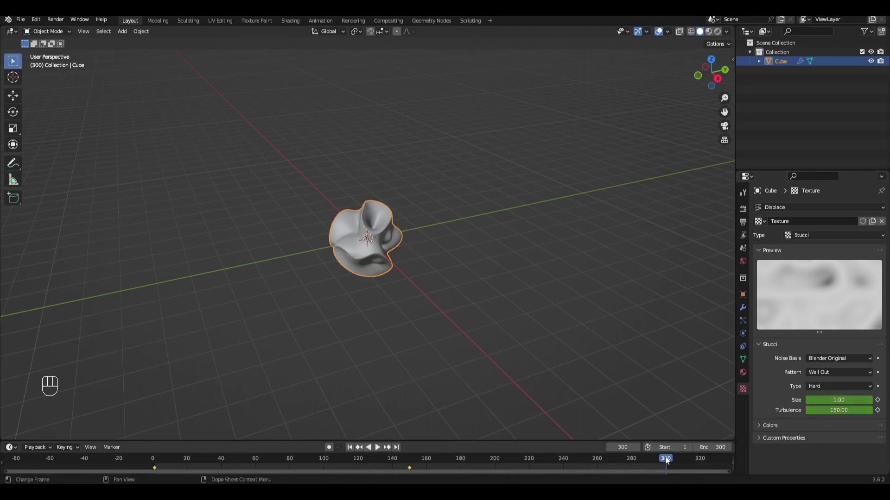
left_click(836, 400)
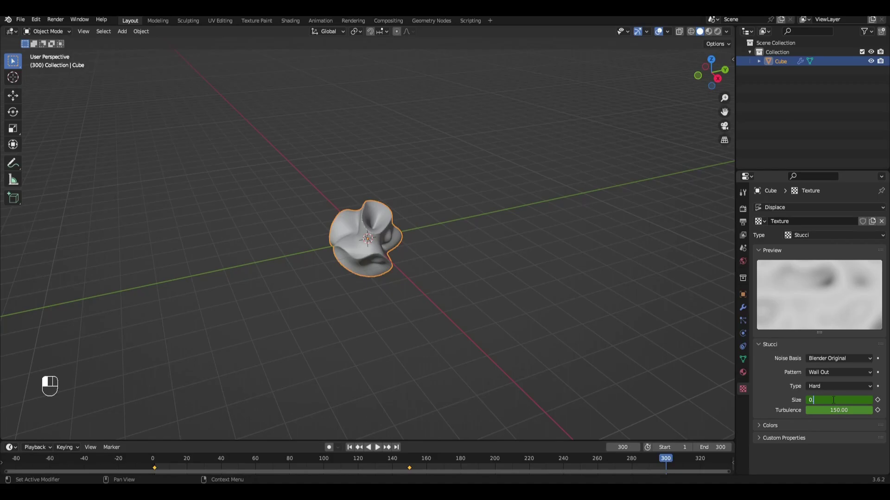
key("Return")
left_click(836, 411)
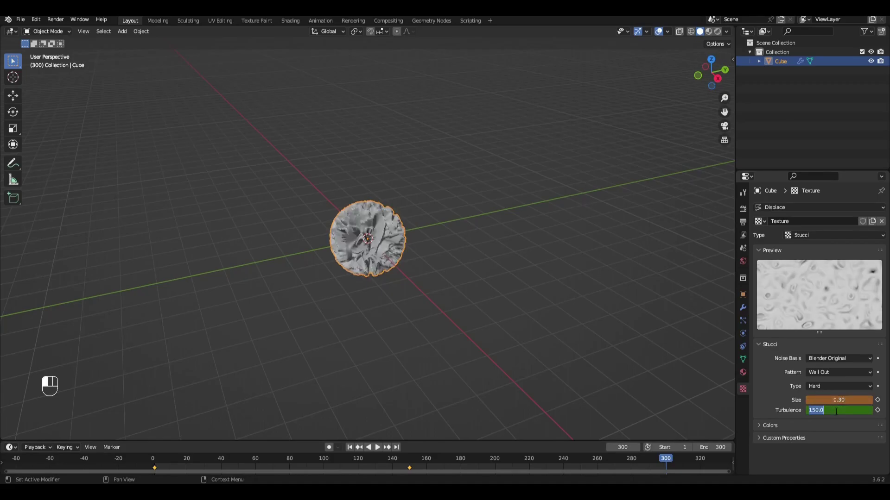
type("5")
key("Return")
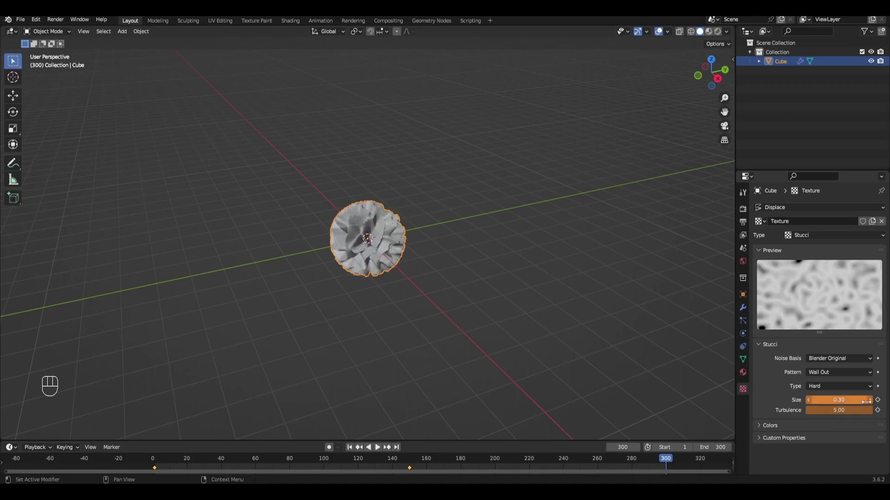
left_click(877, 400)
left_click(877, 410)
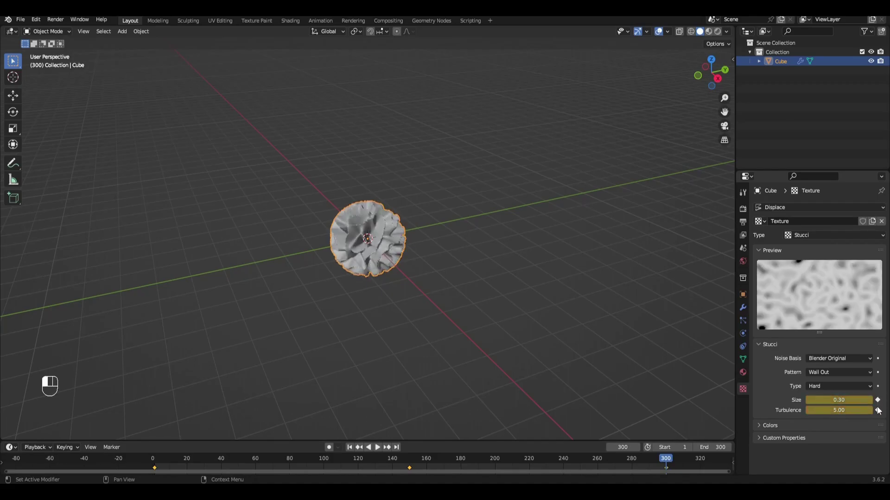
- Play the displacement animation from the first frame to check the motion, and stop it
left_click(349, 447)
middle_click_drag(349, 444, 373, 341)
key("space")
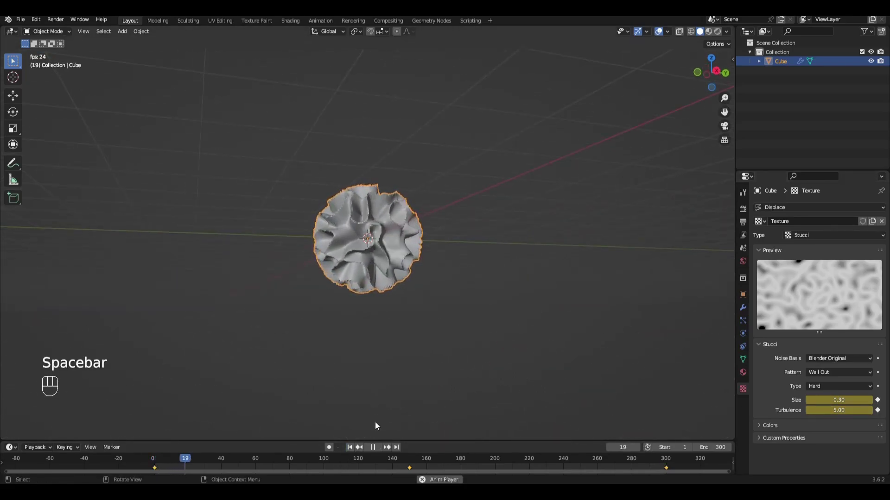
key("space")
- Apply smooth shading to the displaced sphere
right_click(395, 254)
left_click(395, 254)
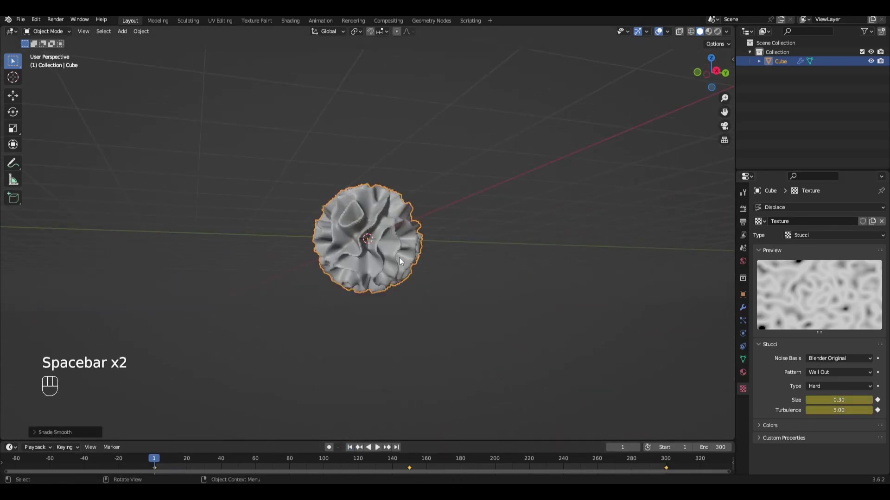
middle_click_drag(400, 262, 400, 267)
- Add a Plain Axes empty, set its X location to -3 m, and keyframe its location at frame 1
key("shift+a")
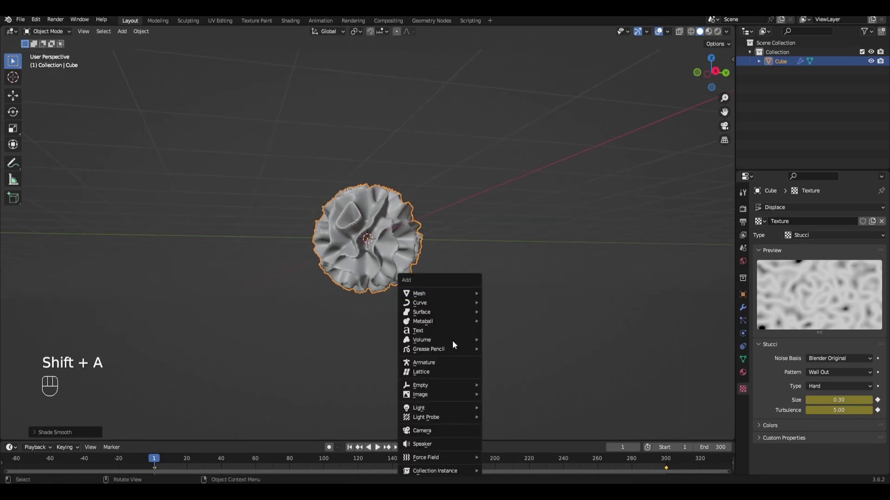
mouse_move(436, 395)
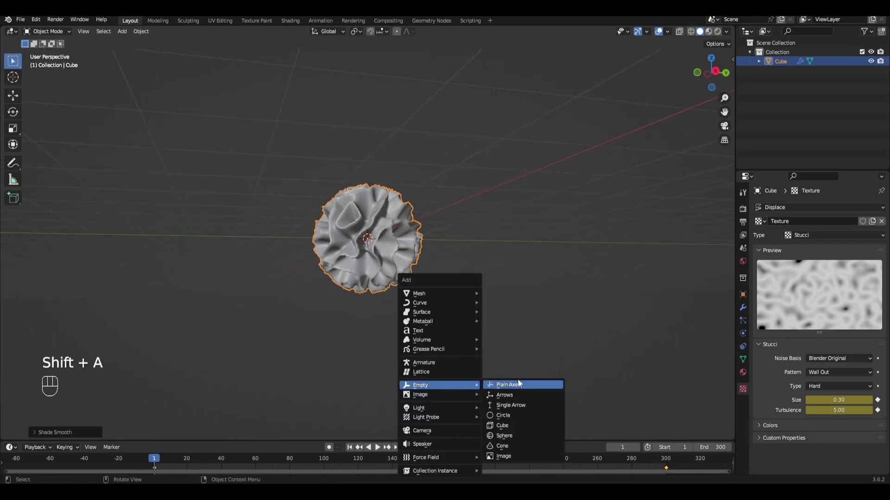
left_click(514, 383)
key("n")
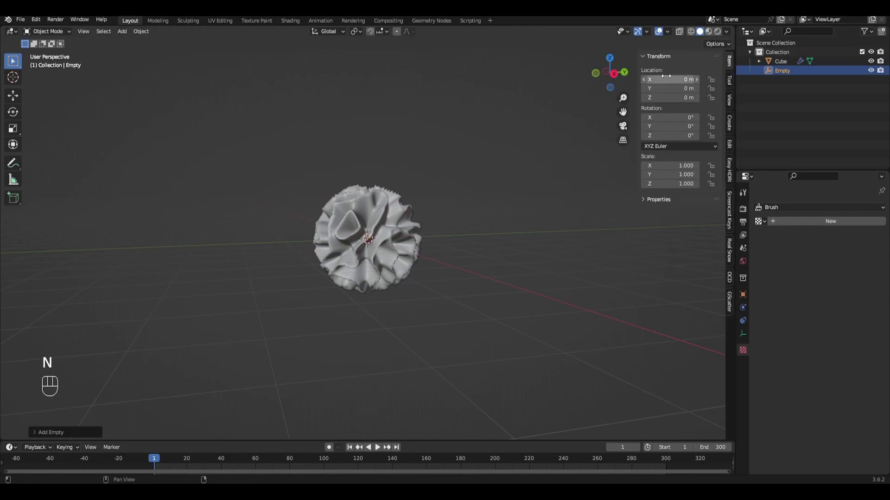
double_click(668, 78)
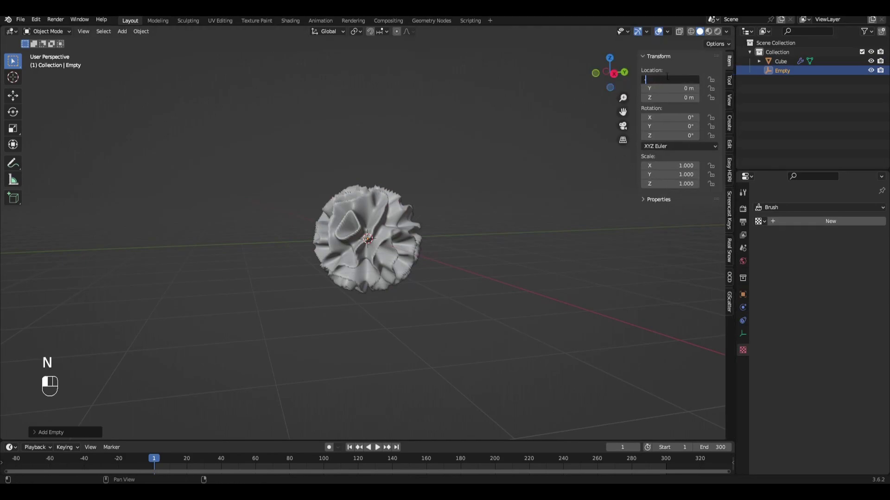
key("Return")
key("i")
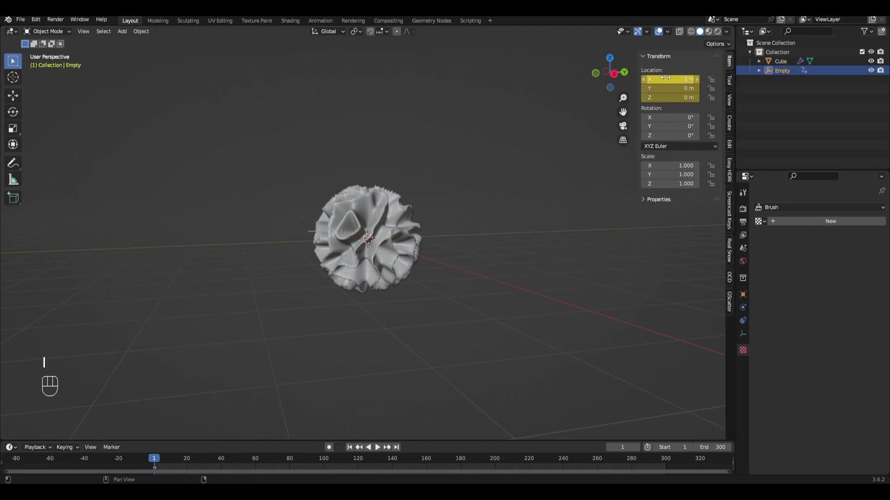
- At frame 150, set the empty's X location to 3 m and keyframe its location
left_click(409, 459)
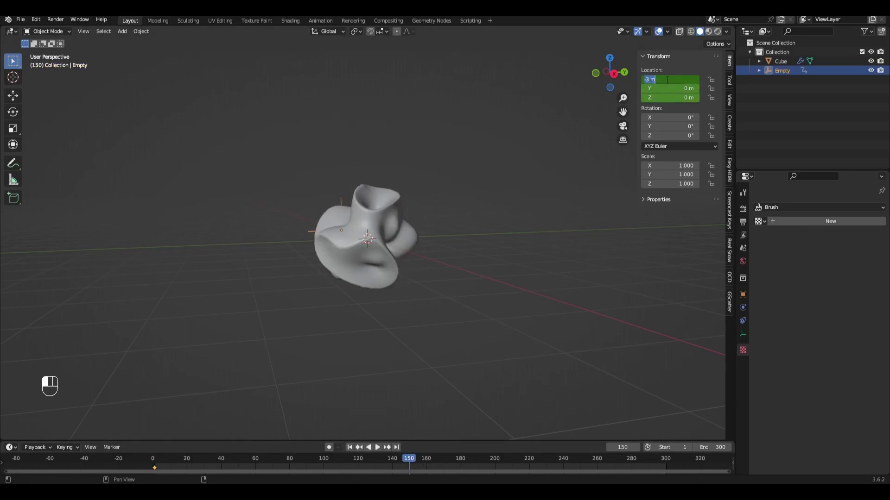
type("3")
key("Return")
key("i")
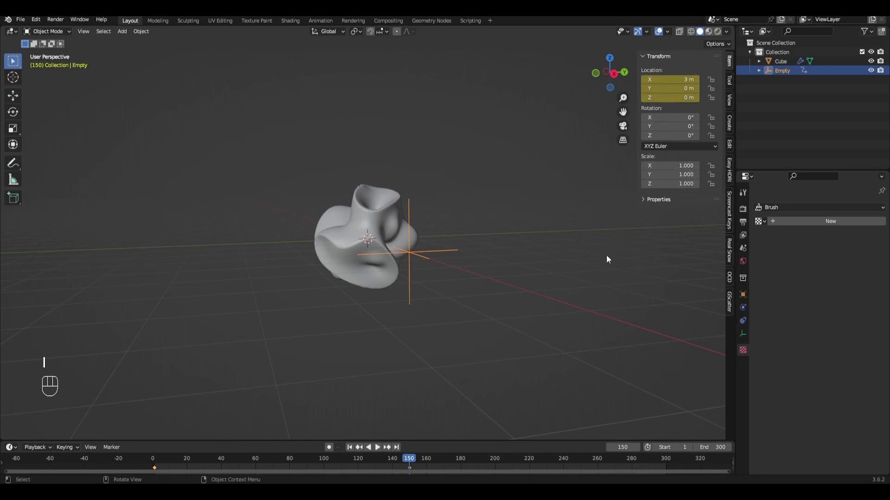
- At frame 300, set the empty's X location to -3 m and keyframe its location
left_click(666, 458)
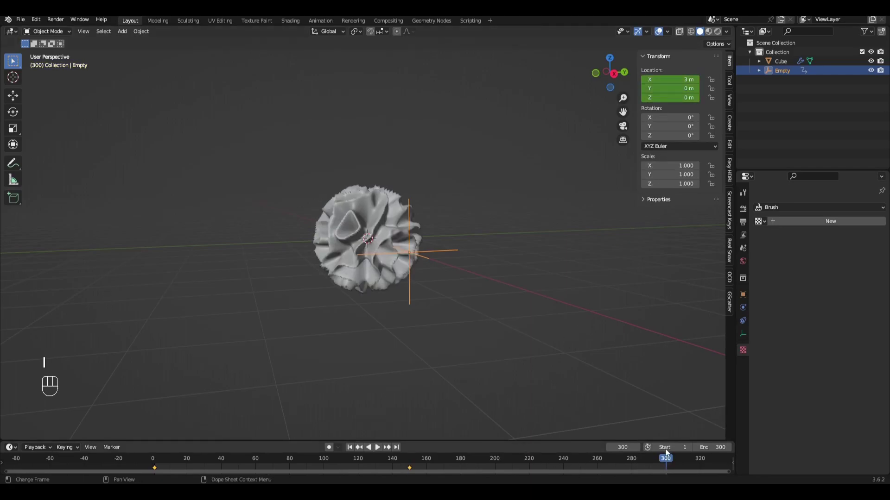
left_click(675, 80)
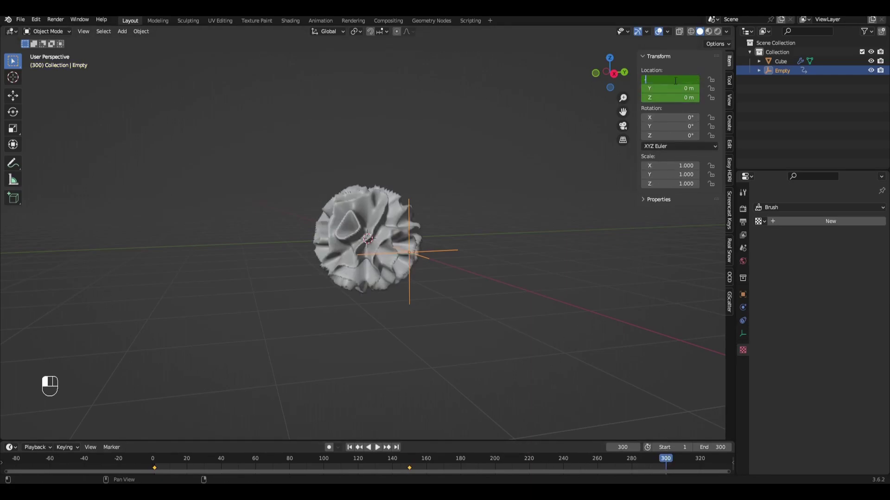
type("-3")
key("Return")
key("i")
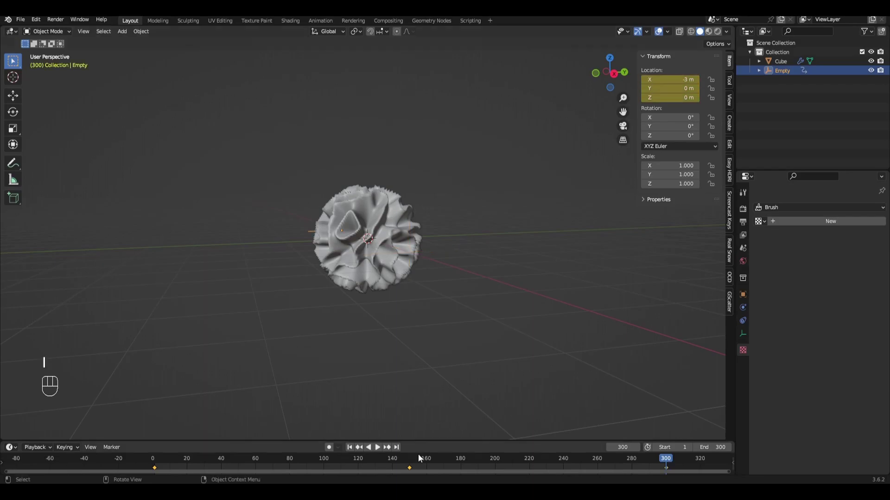
- Set the sphere's Displace modifier coordinates to Object and assign the Empty as its object
left_click(349, 447)
left_click(401, 225)
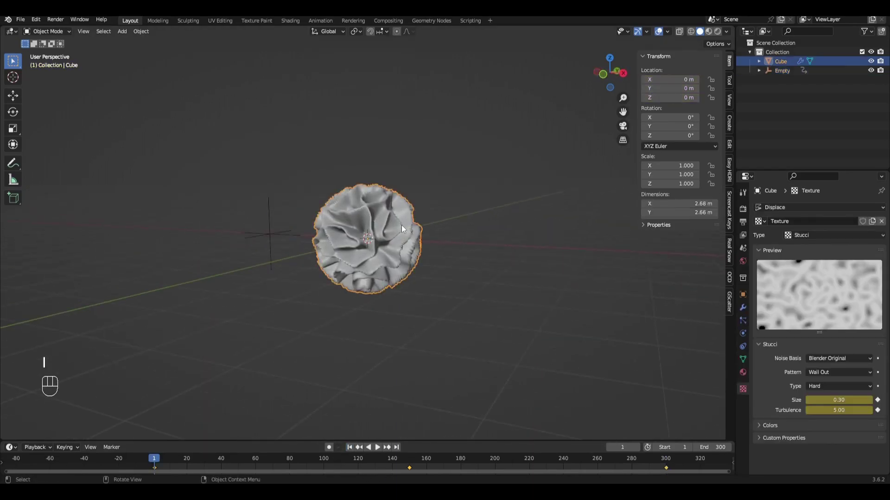
left_click(743, 308)
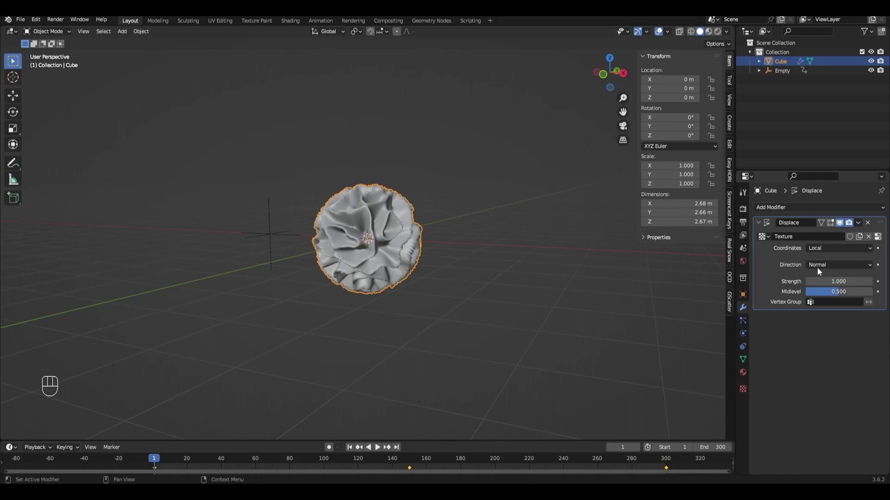
left_click(826, 249)
left_click(824, 286)
left_click(819, 259)
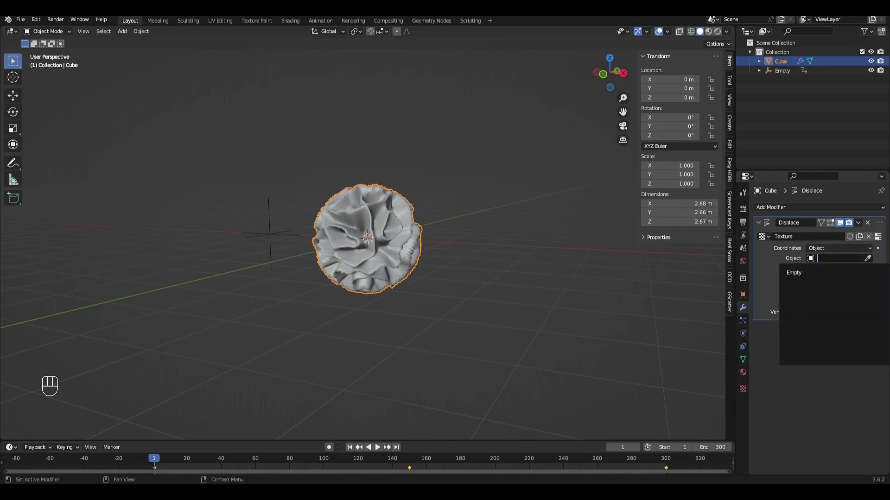
left_click(808, 273)
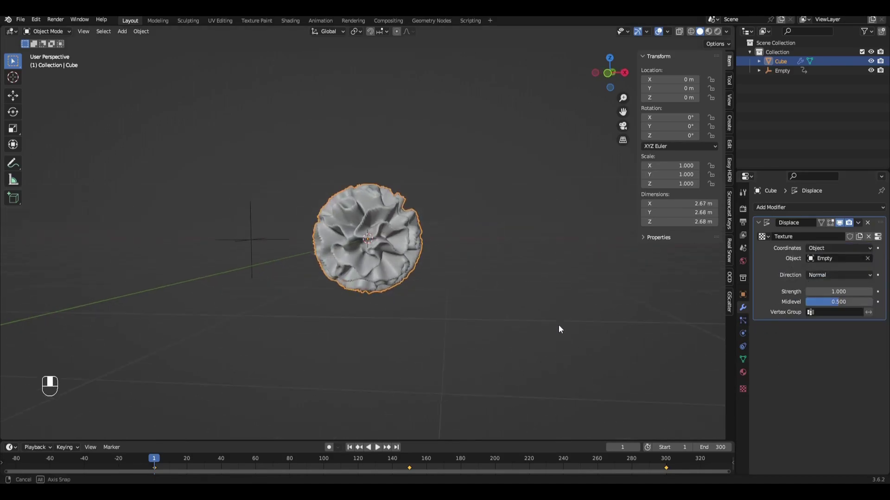
- Play the displacement animation briefly to check it, and return to frame 1
key("space")
key("space")
left_click(350, 447)
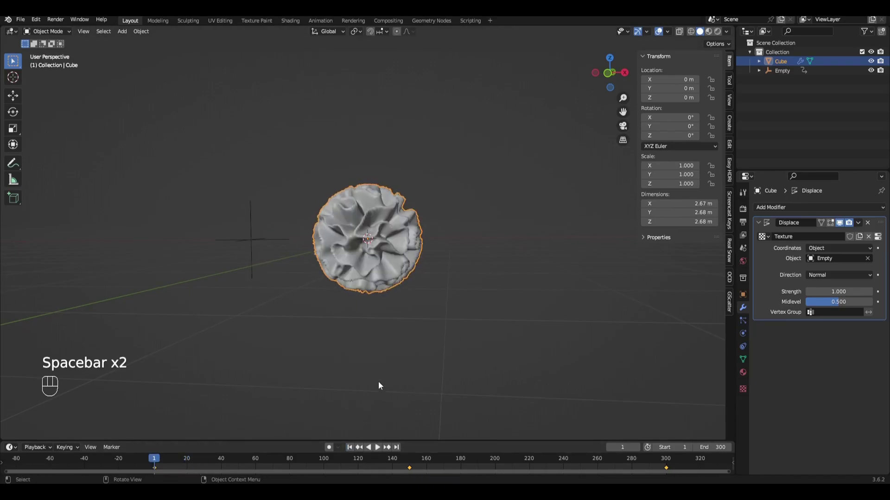
- Add a camera and move it along Y to about -5.05 m, in front of the sphere
key("shift+a")
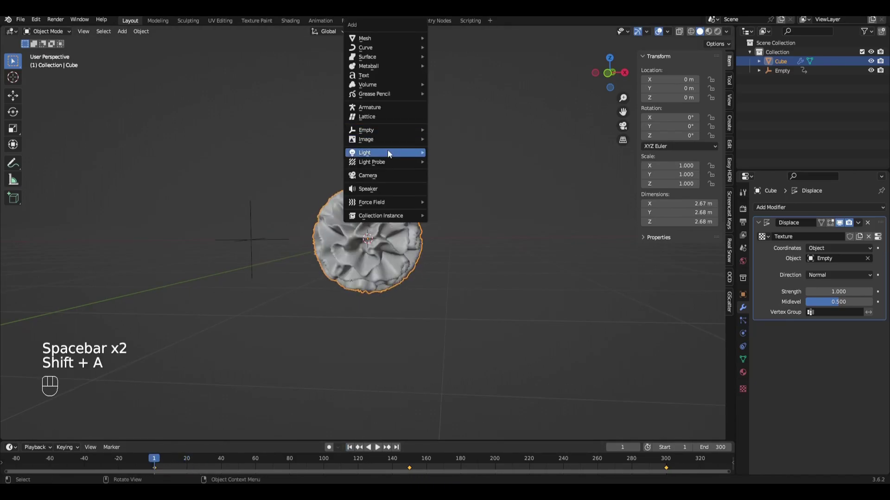
left_click(379, 178)
middle_click_drag(417, 192, 495, 200)
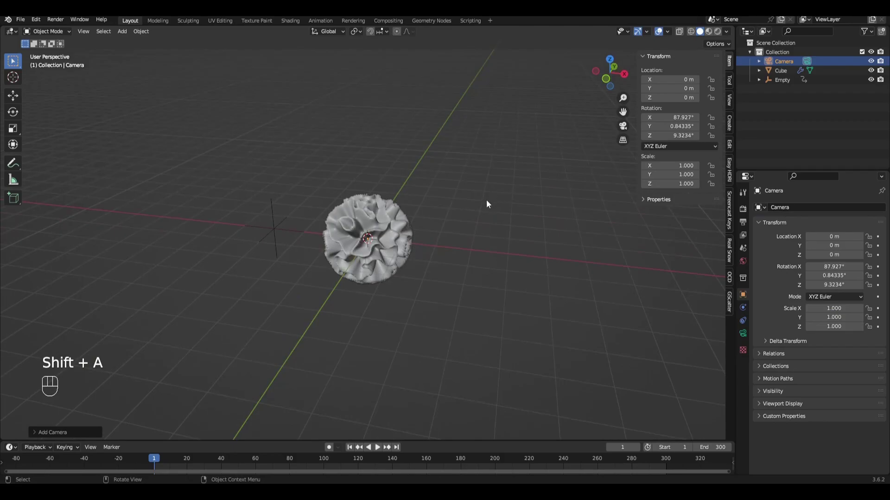
key("g")
key("y")
left_click(419, 274)
- Set the camera's rotation to X 90°, Y 0° and Z 0°
left_click(683, 116)
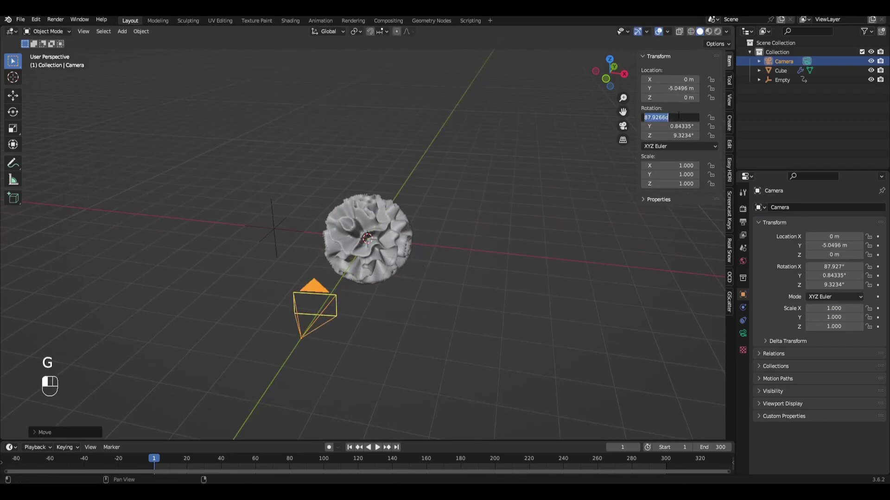
key("Return")
left_click(678, 126)
type("0")
key("Return")
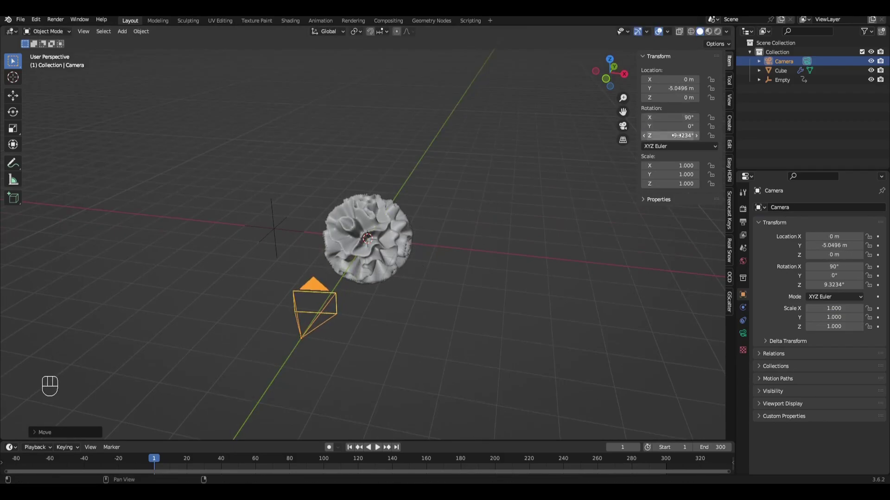
left_click(677, 135)
type("0")
key("Return")
- Look through the camera and pull it back to about -8.85 m on Y so the whole sphere fits the frame
key("KP_0")
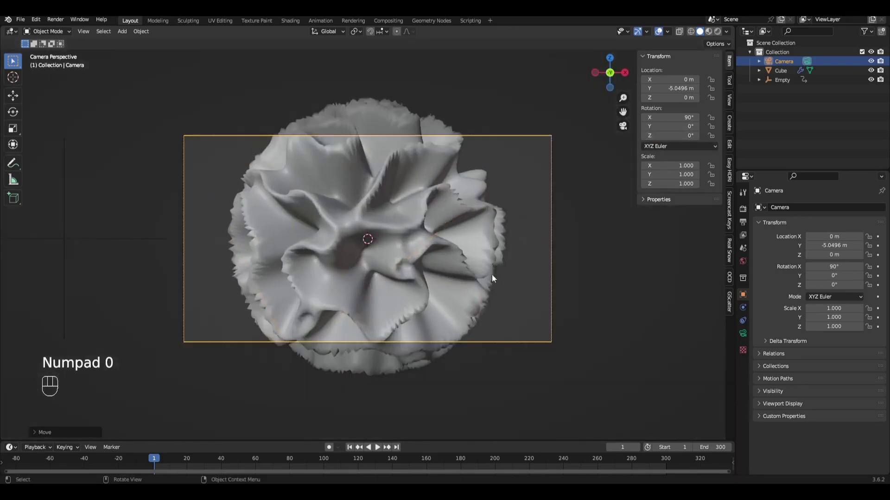
key("g")
left_click(490, 230)
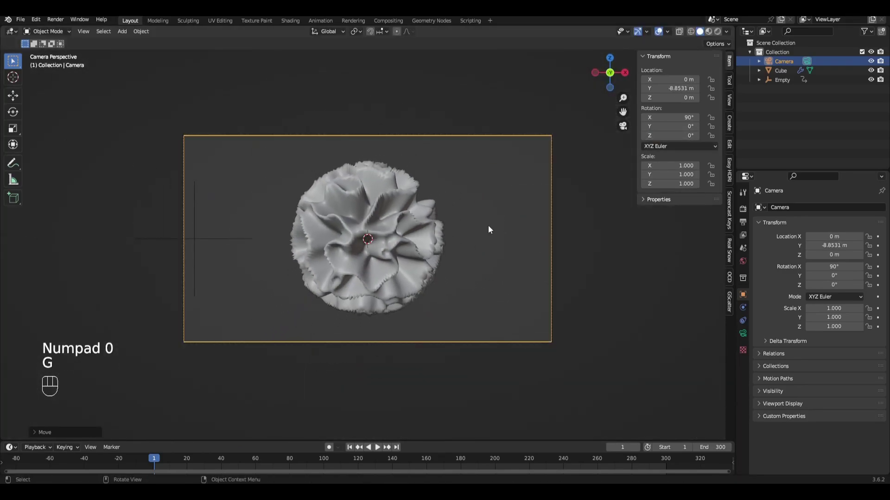
left_click(491, 226)
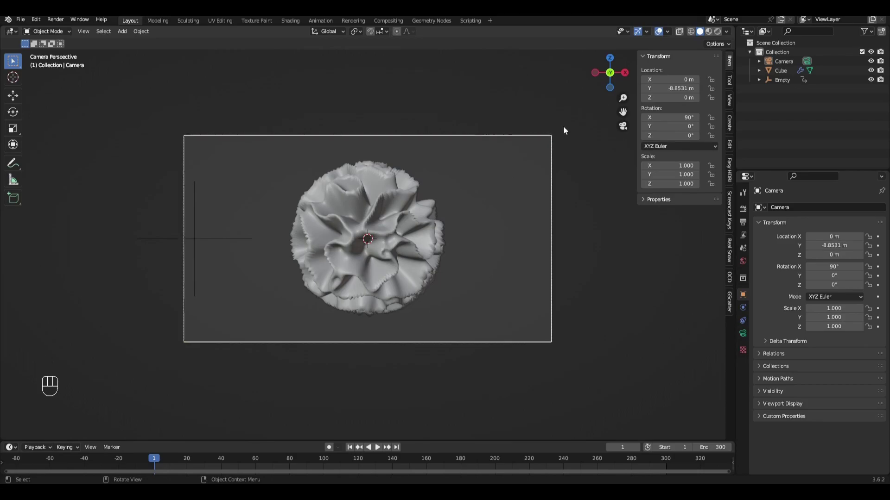
- Set the render engine to Cycles
left_click(743, 209)
left_click(829, 207)
left_click(823, 239)
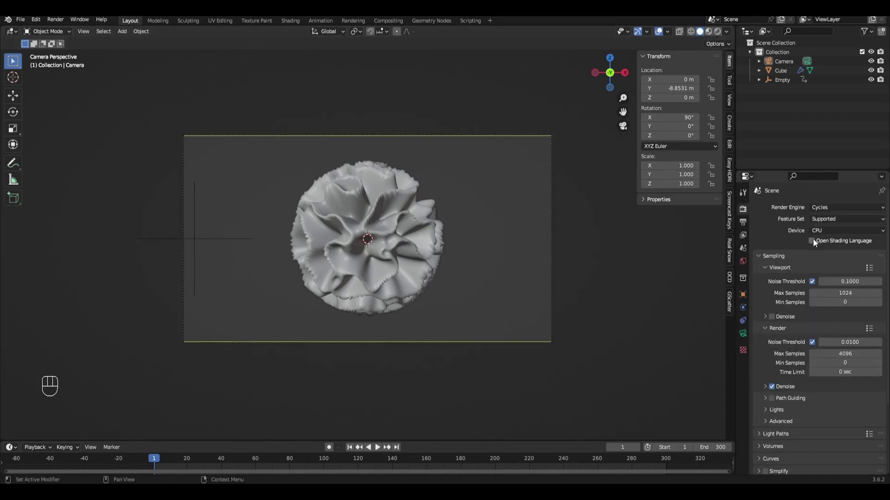
- Set the world background color to black and switch the viewport to Rendered shading
left_click(744, 262)
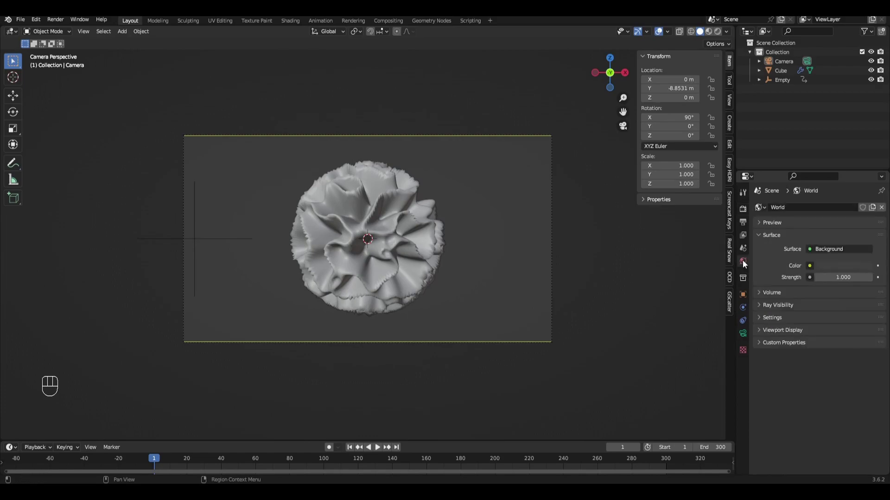
left_click(823, 267)
left_click_drag(862, 187, 863, 200)
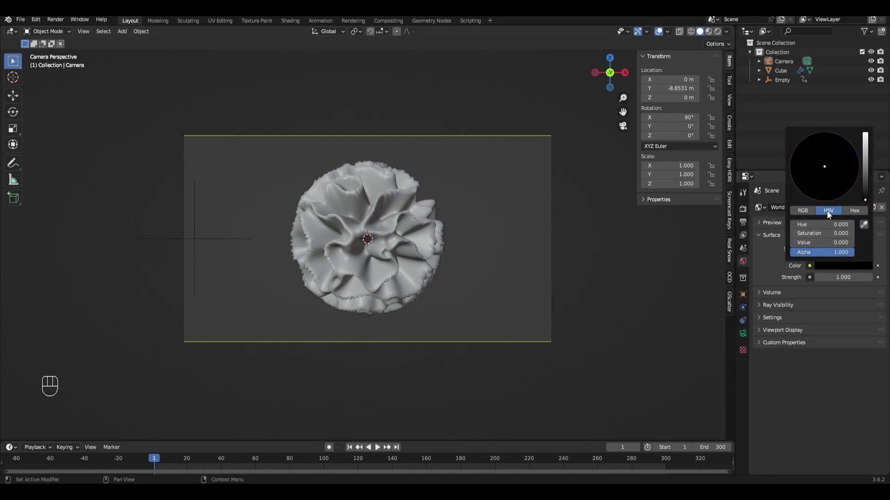
left_click(718, 33)
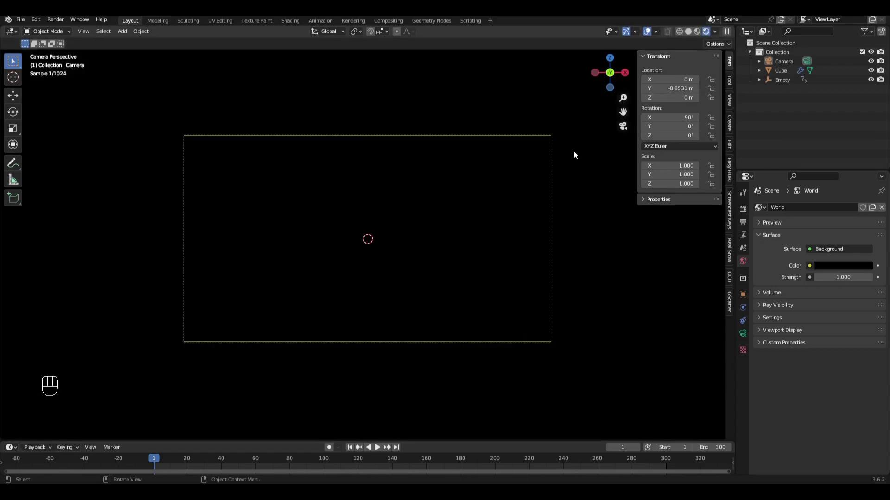
- Add a plane and raise it along Z to about 1.49 m, above the sphere
key("shift+a")
mouse_move(546, 37)
left_click(611, 36)
key("g")
key("z")
left_click(449, 138)
- Give the plane a new Emission material with a strength of 20
left_click(743, 372)
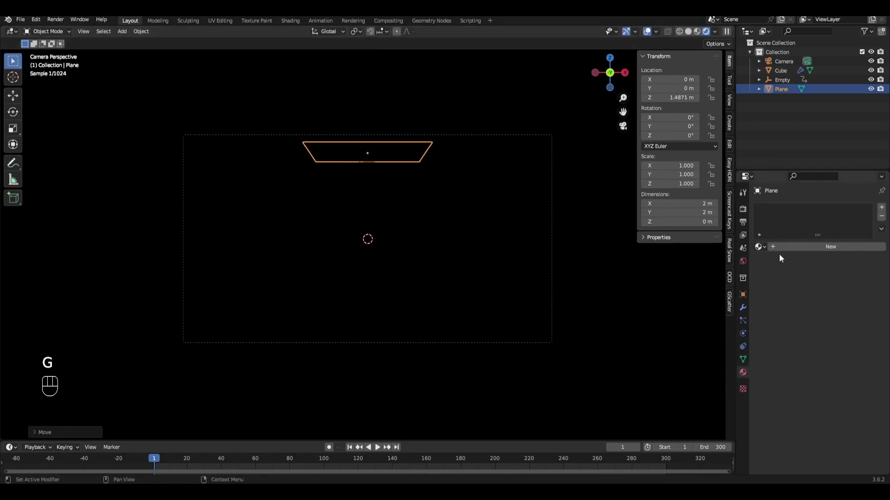
left_click(788, 247)
left_click(834, 288)
left_click(769, 111)
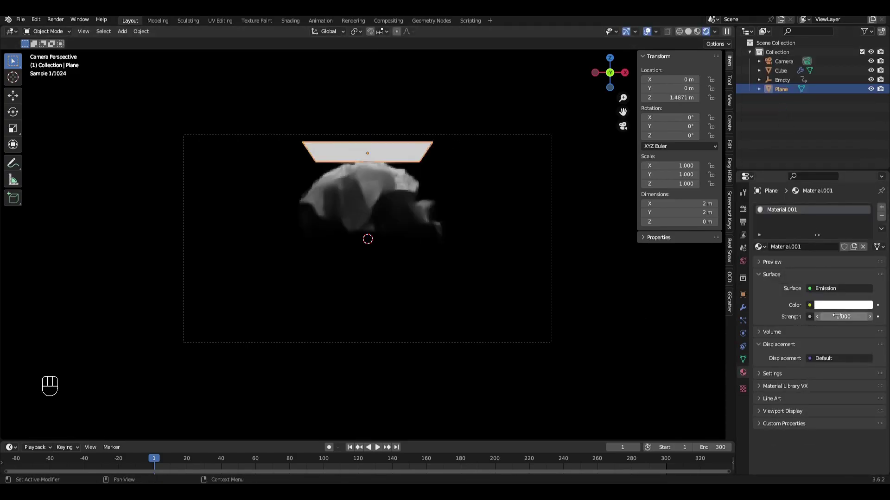
left_click(836, 316)
type("20")
key("Return")
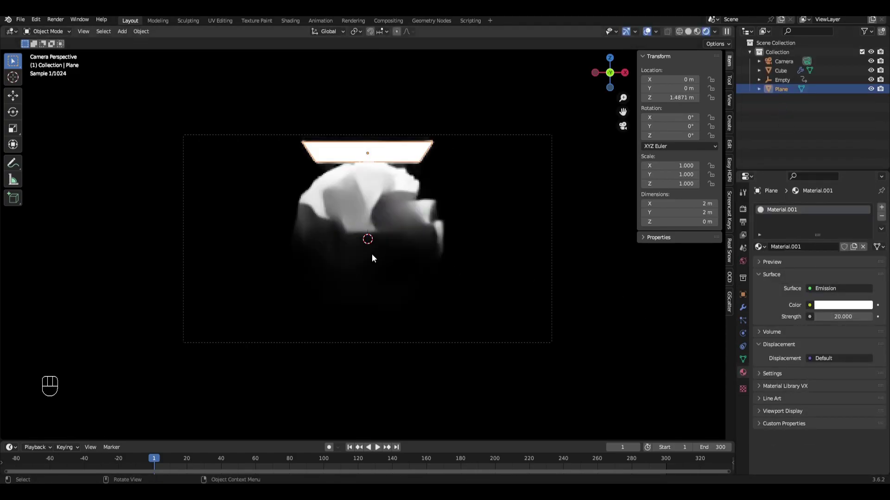
- Raise the light plane to Z 6 m and scale it by 2.7
key("g")
key("z")
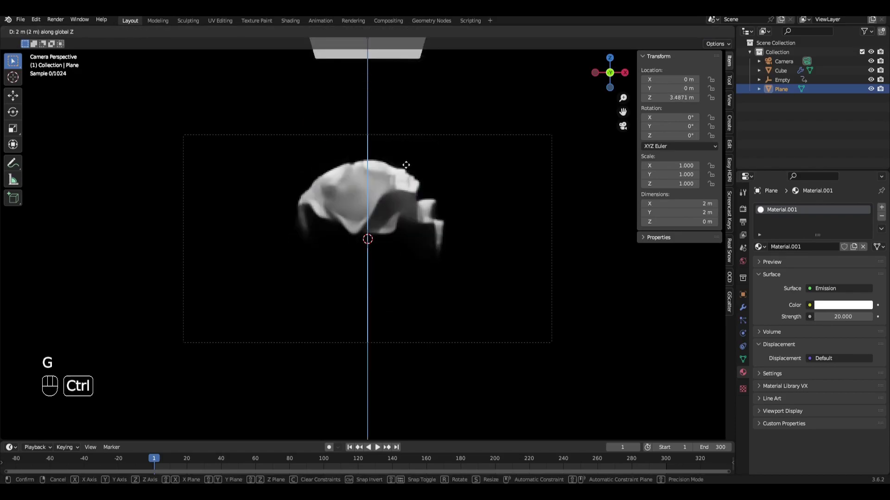
left_click(418, 78)
left_click(668, 98)
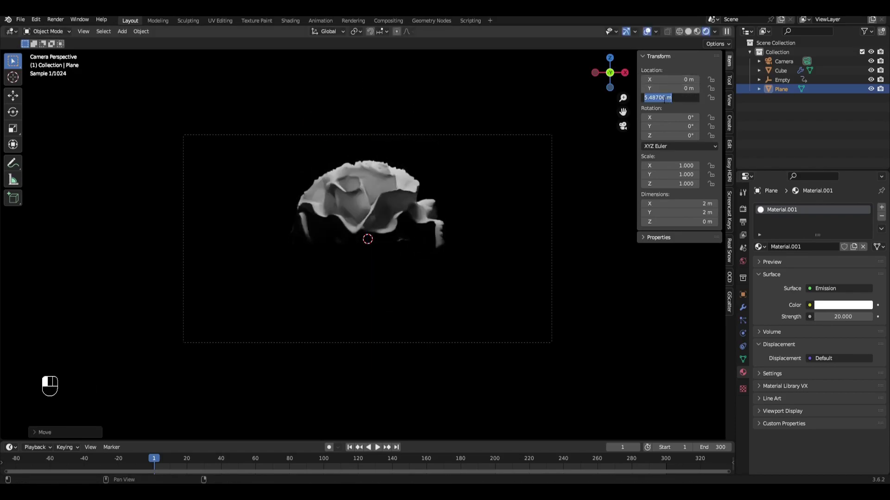
type("6")
key("Return")
type("s2.7")
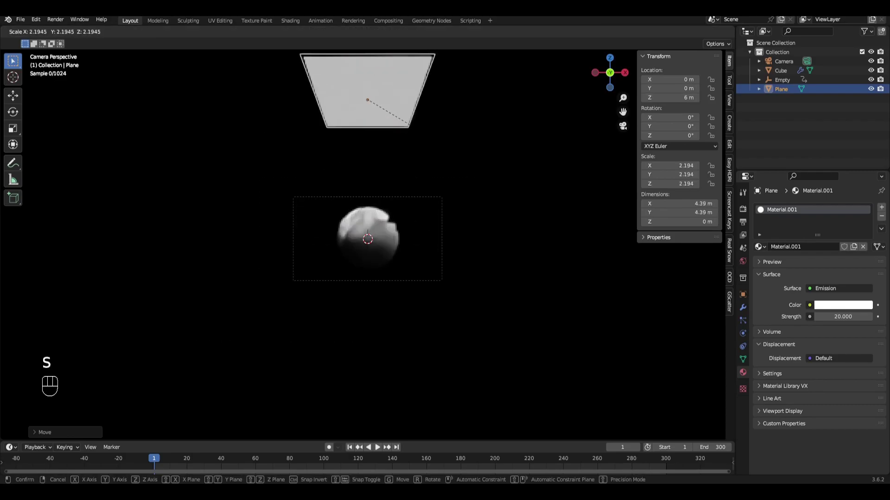
key("Return")
- Duplicate the light plane and place the copy below the sphere at Z -6 m
key("shift+d")
key("z")
left_click(437, 68, "ctrl")
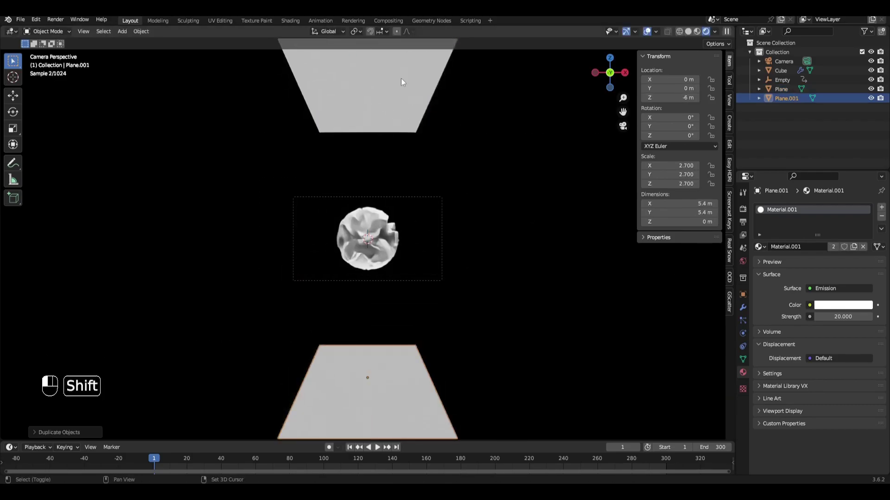
- Duplicate the upper and lower light planes together and rotate the copies 90° about Y to flank the sphere
left_click(403, 81, "shift")
key("shift+d")
type("ry90")
key("Return")
- Turn off Camera ray visibility for each of the four light planes, working in Solid shading
key("z")
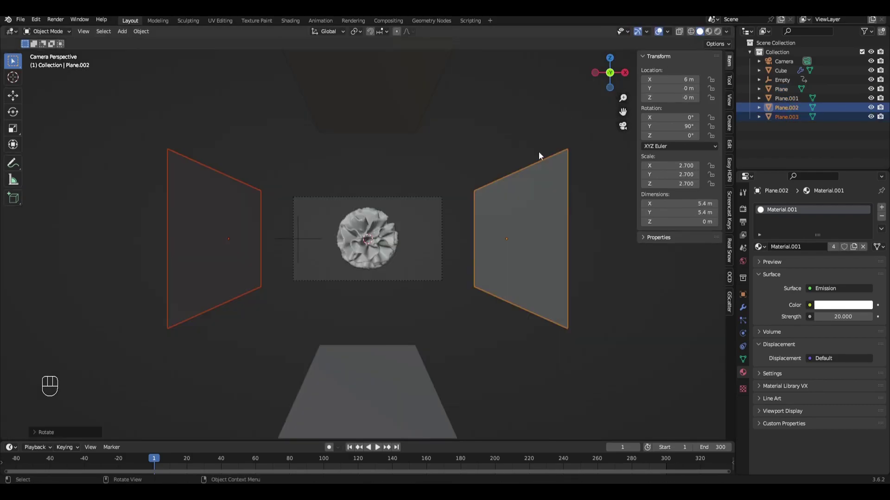
left_click(551, 176)
left_click(743, 294)
left_click(772, 429)
scroll(788, 430, "down", 5)
left_click(812, 422)
left_click(417, 384)
left_click(811, 422)
left_click(407, 111)
left_click(812, 422)
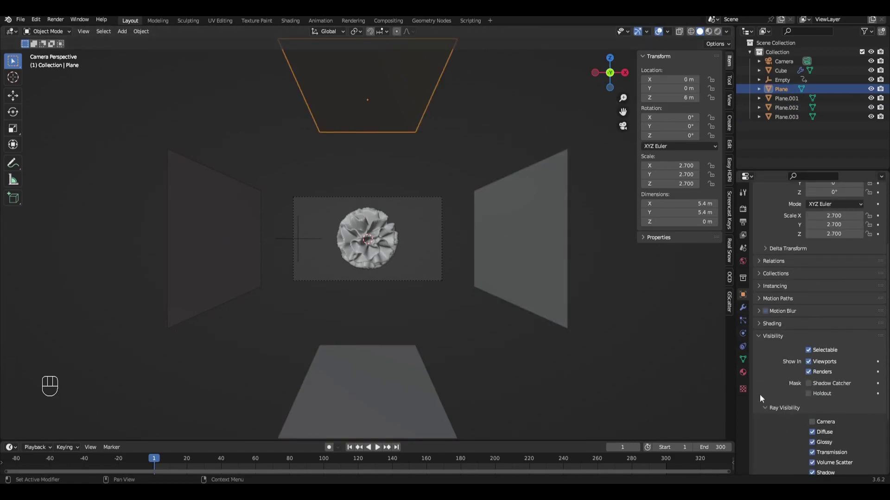
left_click(222, 238)
left_click(812, 422)
- Select the displaced sphere and switch the viewport to Material Preview shading
key("z")
scroll(488, 153, "up", 6)
left_click(422, 208)
key("z")
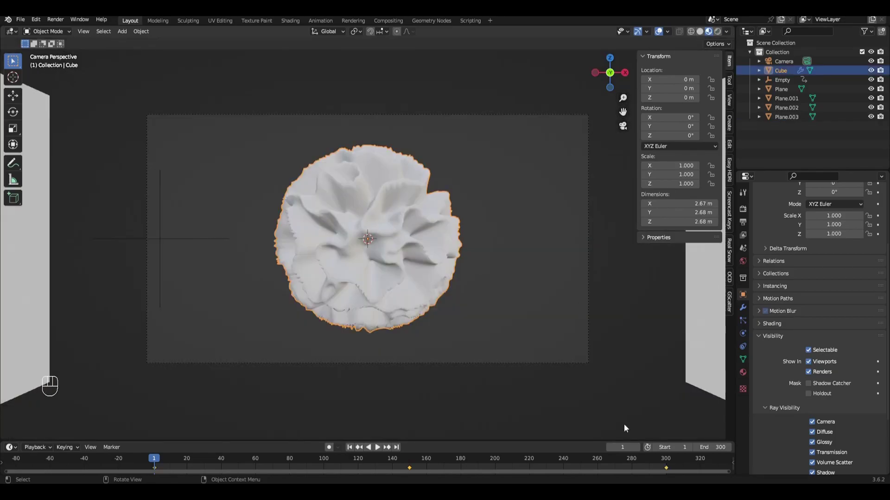
- Split the 3D viewport horizontally, turn the lower area into a Shader Editor and enlarge it
left_click_drag(728, 441, 729, 420)
left_click_drag(733, 416, 733, 326)
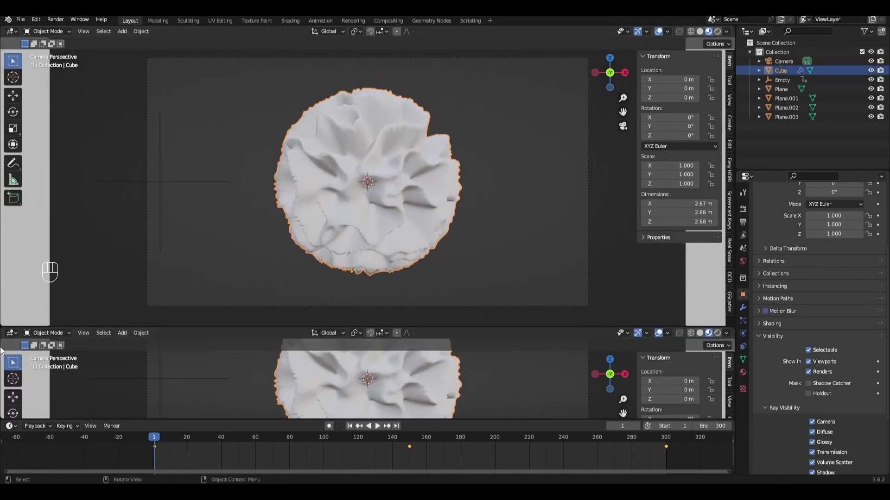
left_click(10, 332)
left_click(32, 435)
left_click_drag(234, 327, 259, 282)
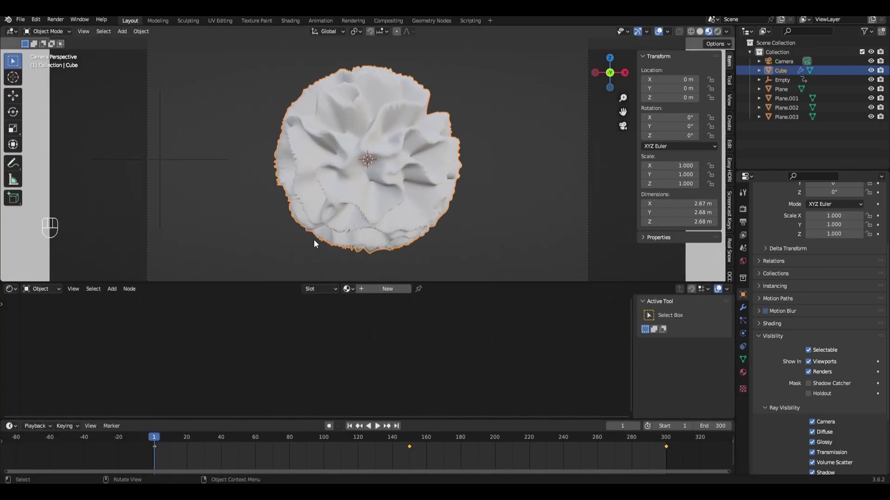
- Create a new material for the sphere and set its Sheen and Sheen Tint to 1.000
left_click(387, 288)
left_click_drag(448, 281, 445, 222)
scroll(388, 354, "up", 3)
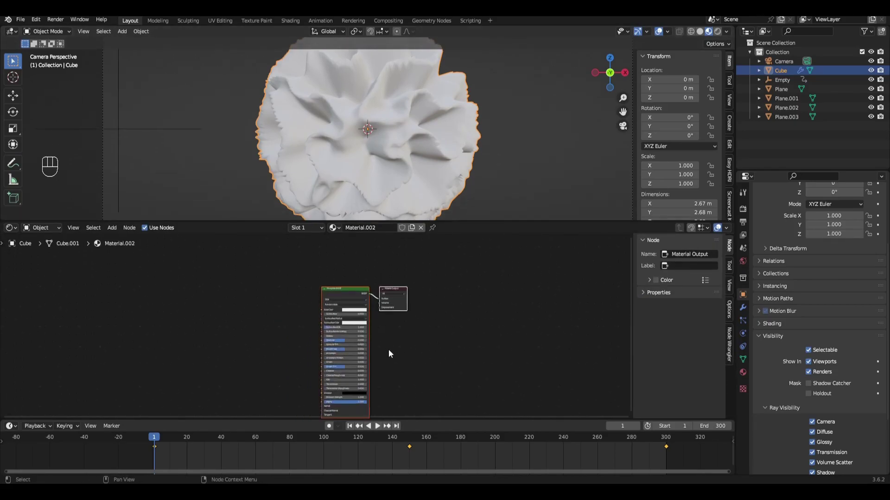
scroll(389, 354, "up", 6)
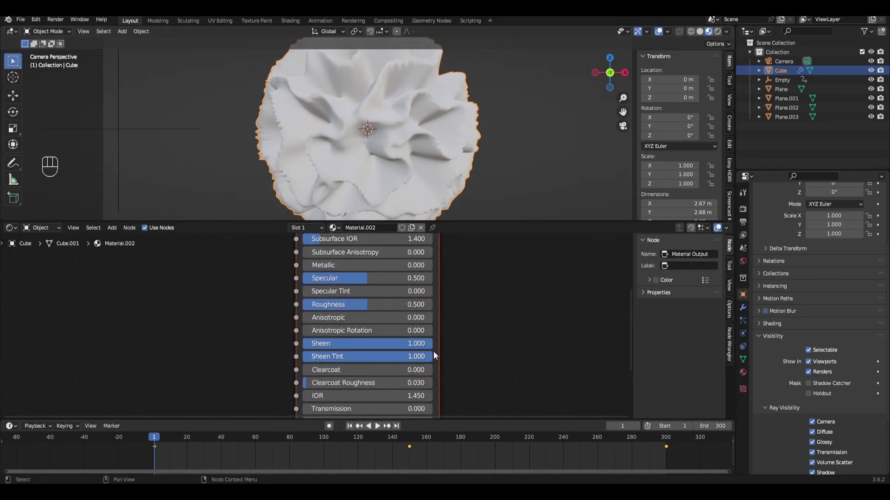
- Set the sphere material's Roughness to 0.200 and Subsurface to 0.300
middle_click_drag(480, 279, 483, 315)
left_click_drag(387, 342, 348, 341, "ctrl")
scroll(383, 325, "down", 1)
middle_click_drag(401, 278, 386, 345)
scroll(370, 305, "up", 9, "ctrl")
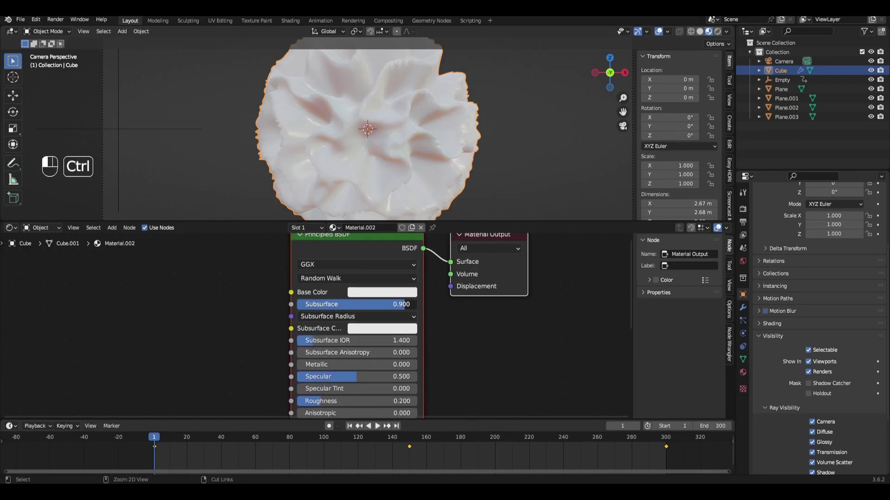
scroll(371, 305, "down", 4, "ctrl")
- Set the sphere material's Base Color to hex FF5200
left_click(372, 293)
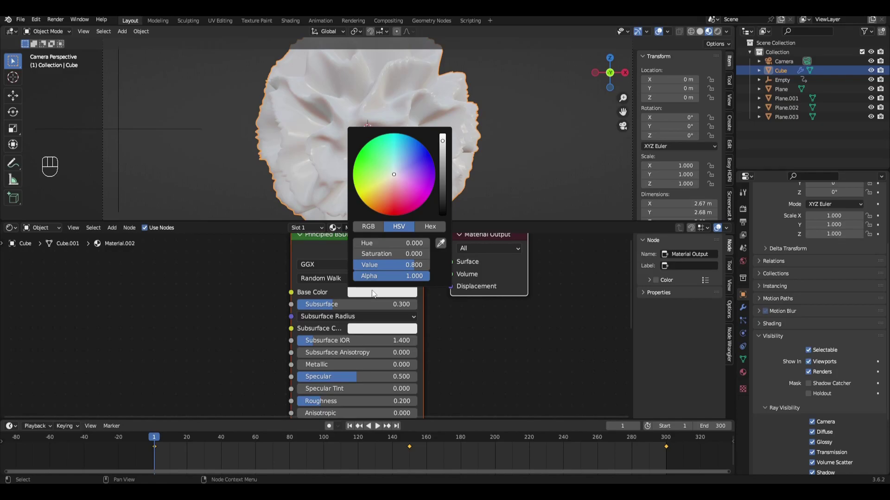
left_click(430, 226)
left_click(402, 245)
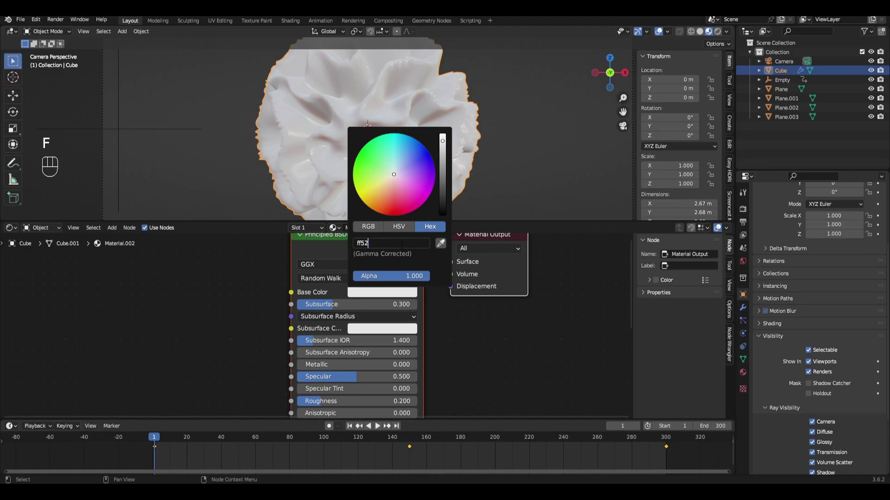
type("ff5200")
key("Return")
- Set the sphere material's Subsurface Color to hex E77200 and keyframe both colors at frame 1
left_click(373, 328)
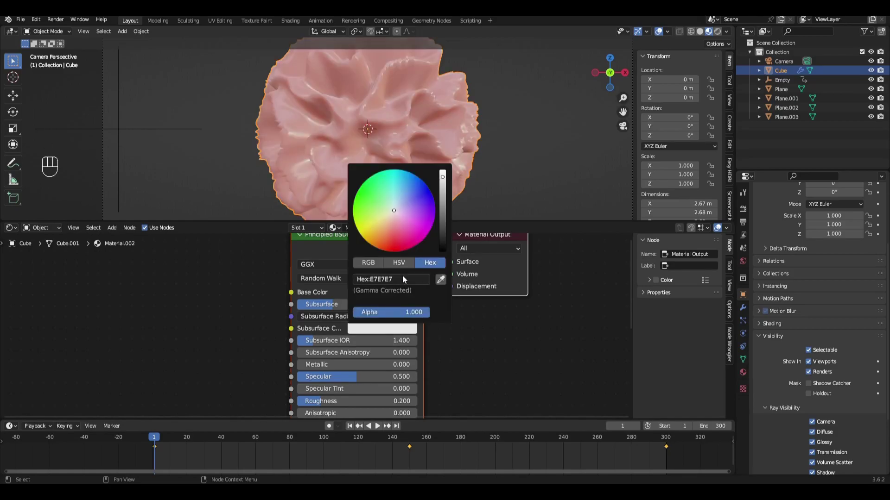
left_click(402, 280)
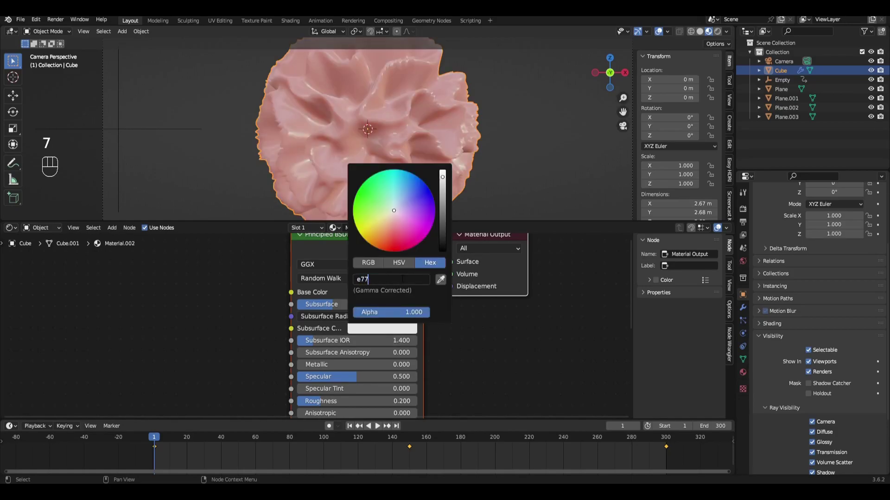
type("e77200")
key("Return")
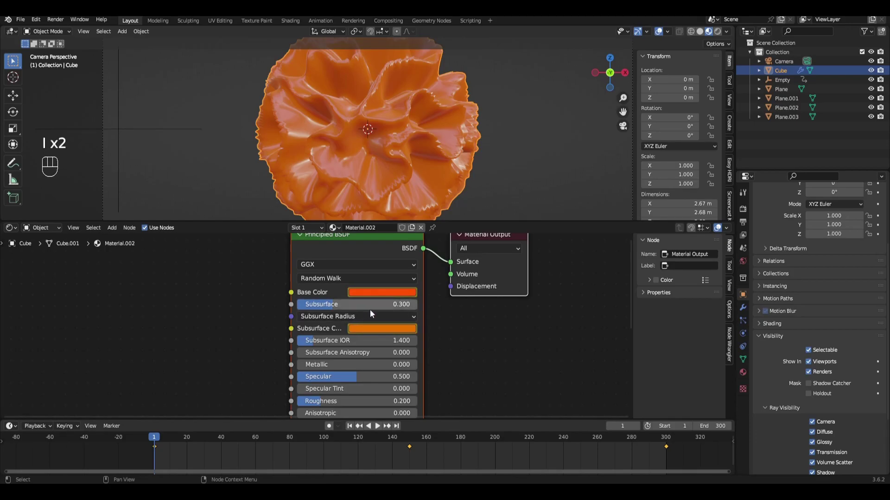
- At frame 150, set the Base Color to hex 00F5FF and the Subsurface Color to hex 006DE7, and keyframe both
left_click(411, 441)
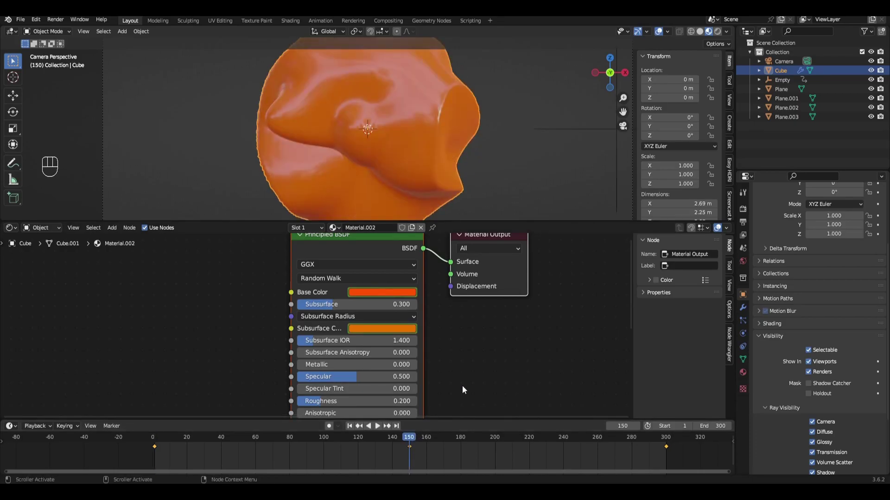
left_click(396, 293)
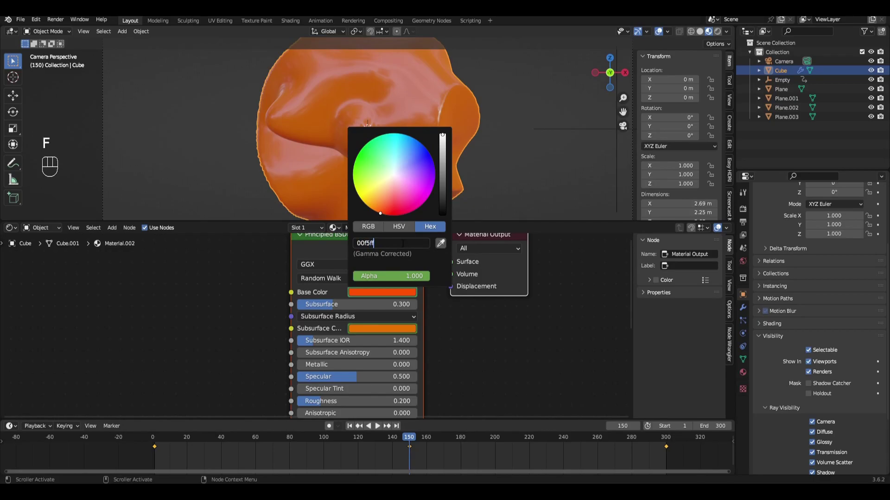
key("Return")
left_click(401, 279)
type("00")
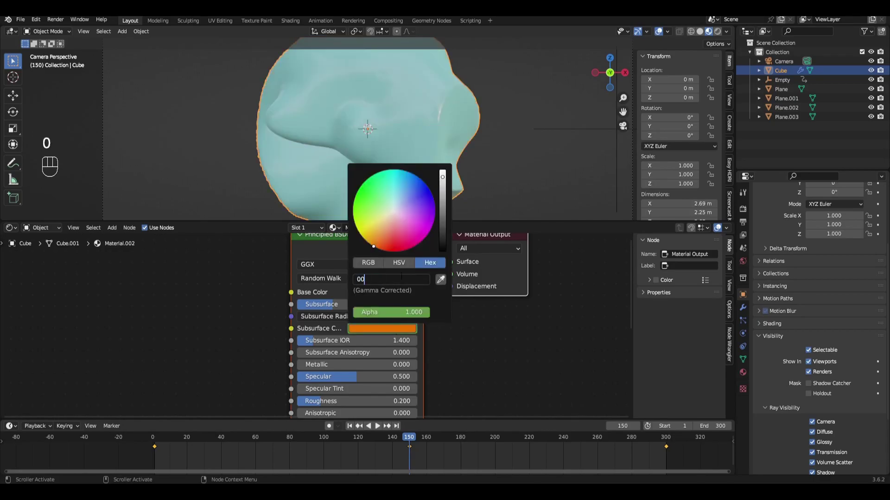
type("6de7")
key("Return")
key("i")
key("i")
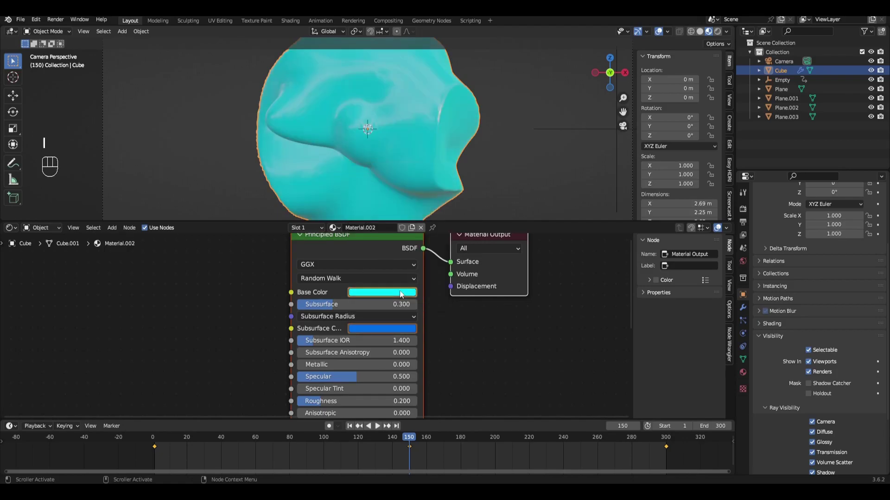
- At frame 300, return the Base Color and Subsurface Color to their frame 1 orange values and keyframe both
left_click(665, 440)
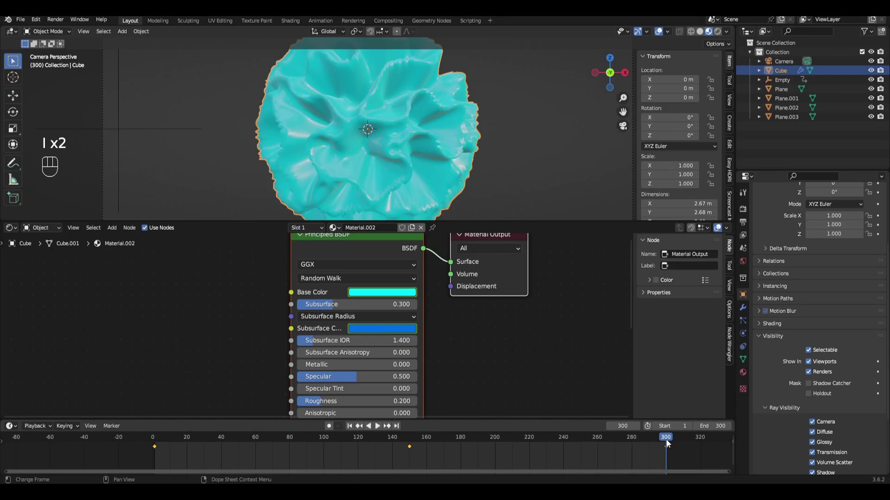
left_click(402, 295)
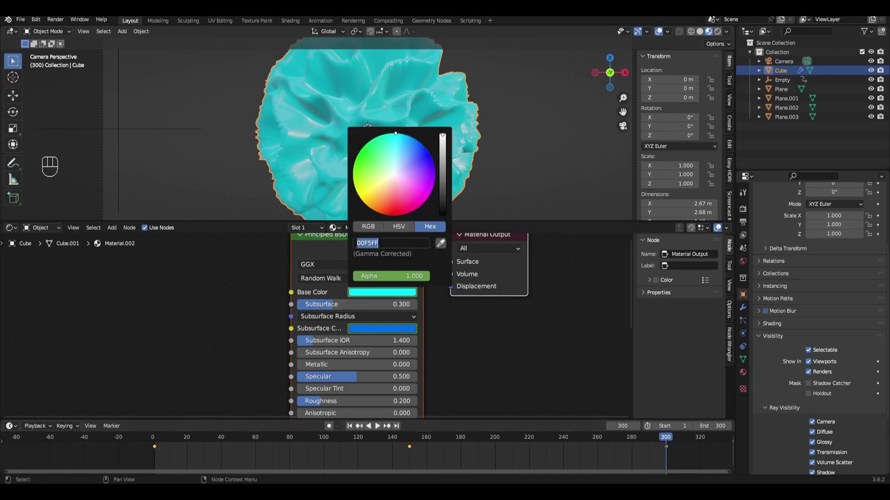
key("Return")
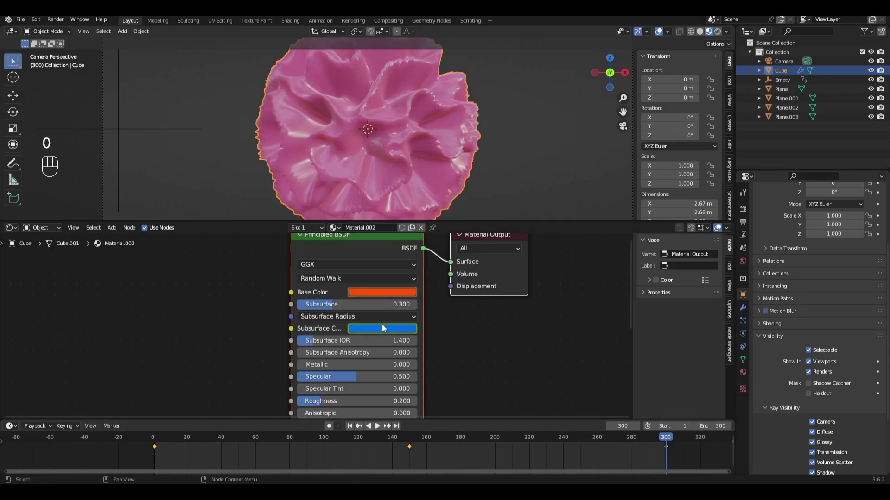
left_click(383, 328)
left_click(393, 280)
type("ee7700")
key("Return")
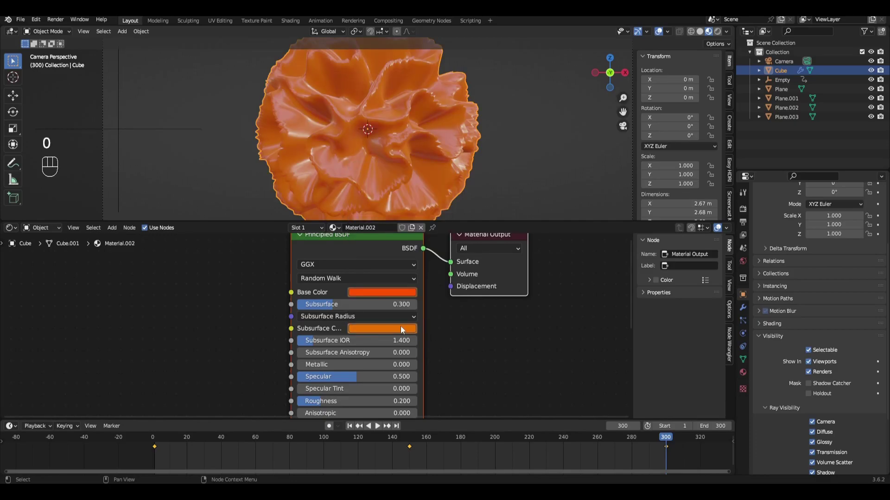
key("i")
key("i")
- Play the animation from the first frame to preview the keyframed color changes on the sphere
left_click(409, 439)
left_click(349, 425)
scroll(432, 182, "down", 5)
key("space")
scroll(427, 149, "up", 2)
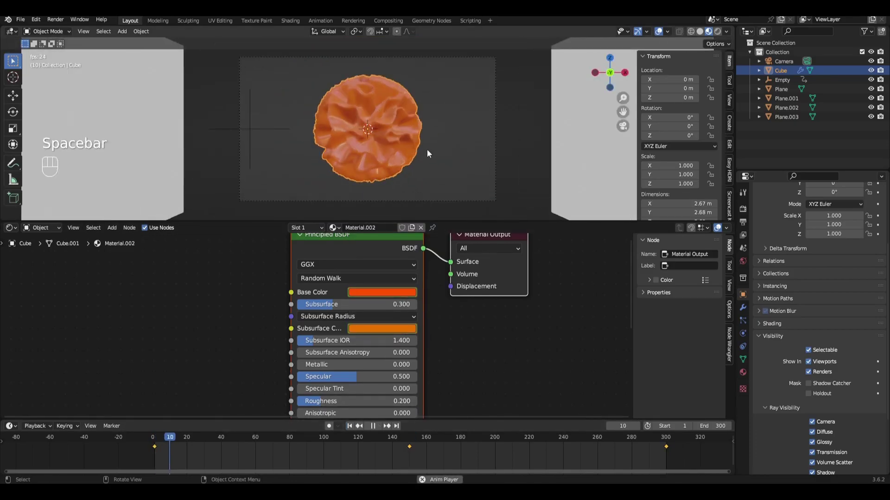